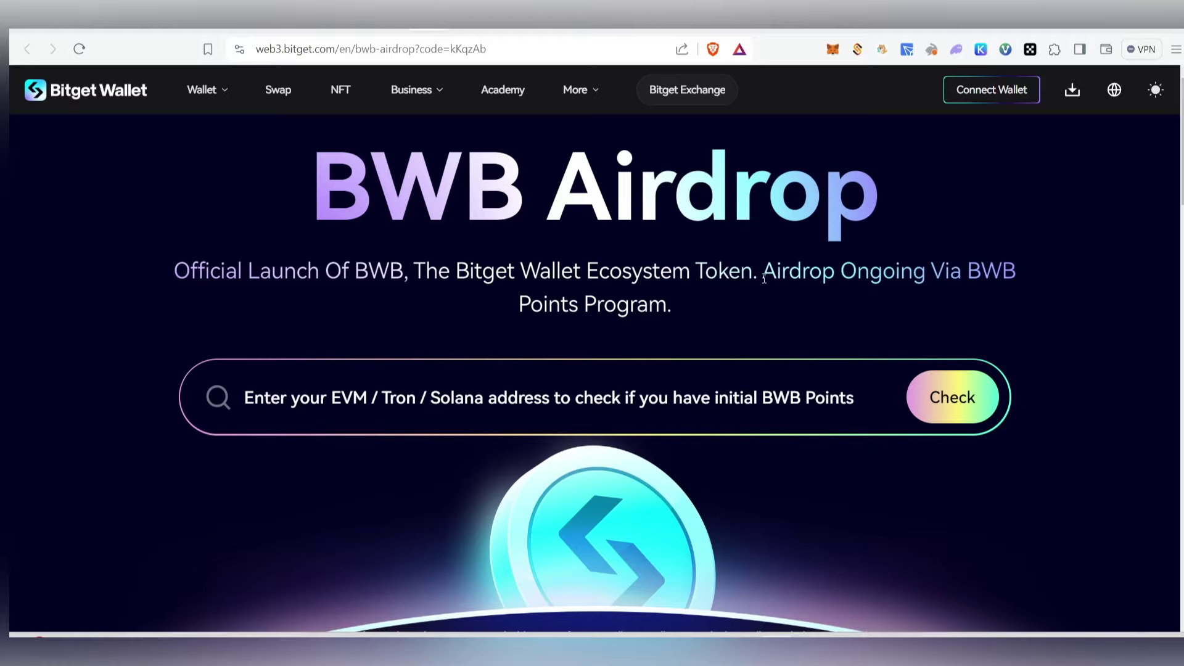
- Examine the BWB Airdrop page's campaign timeline and the welcome package's points offer
scroll(765, 307, "down", 6)
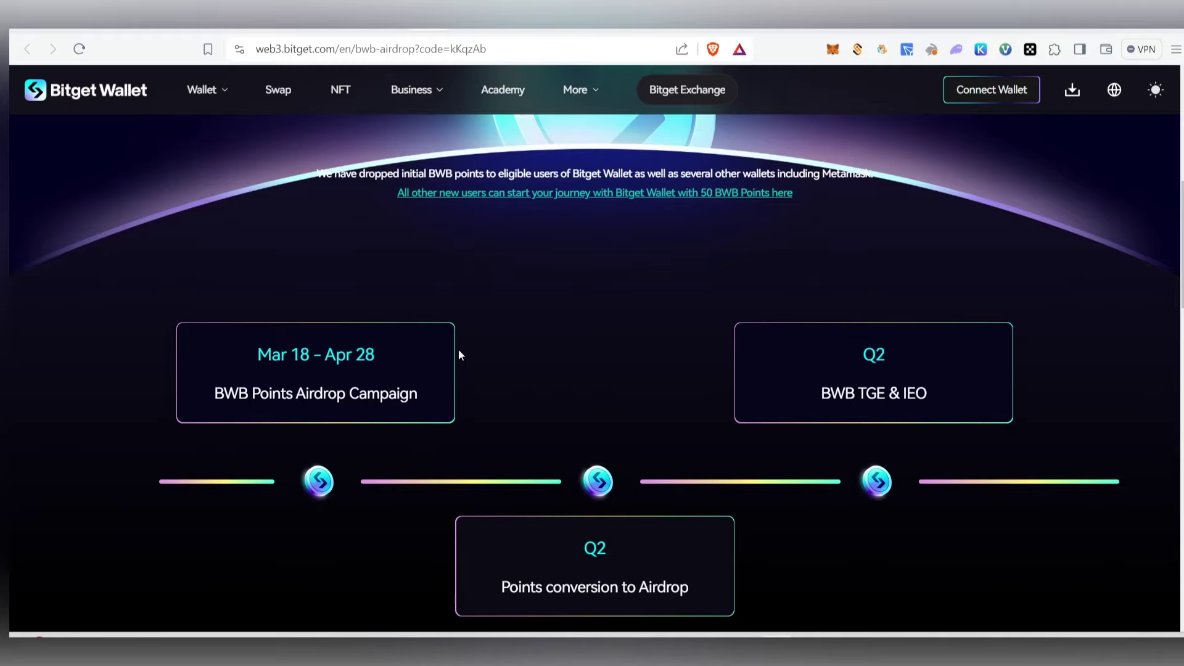
scroll(457, 349, "up", 4)
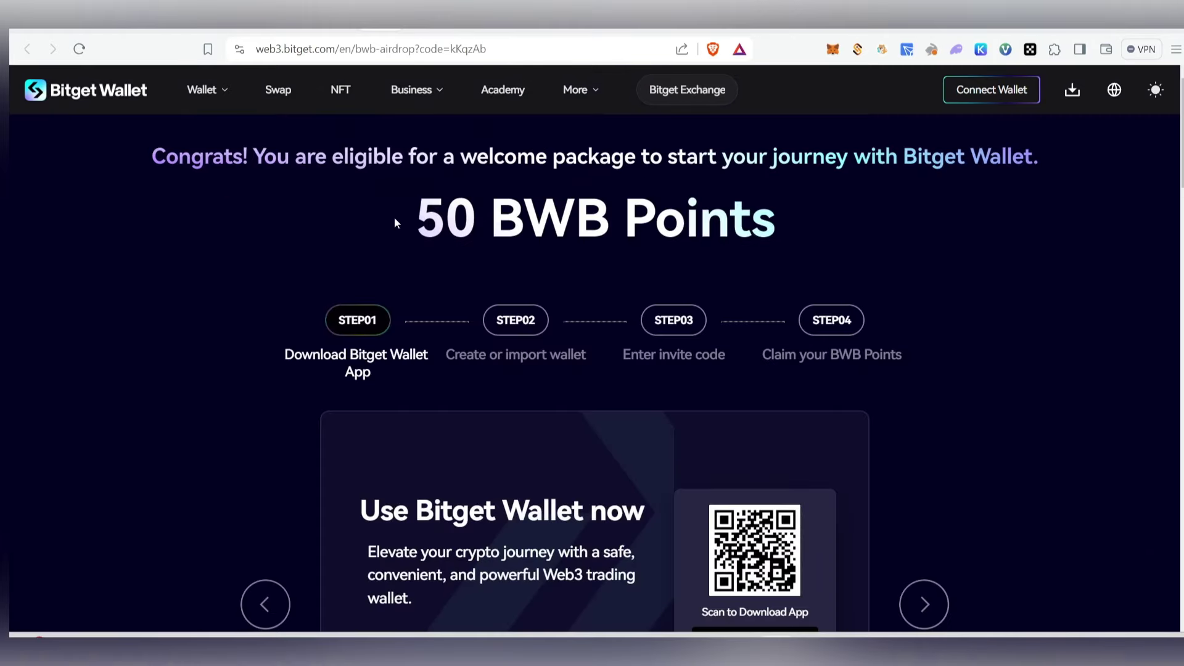
triple_click(792, 222)
left_click(657, 266)
left_click_drag(811, 235, 415, 211)
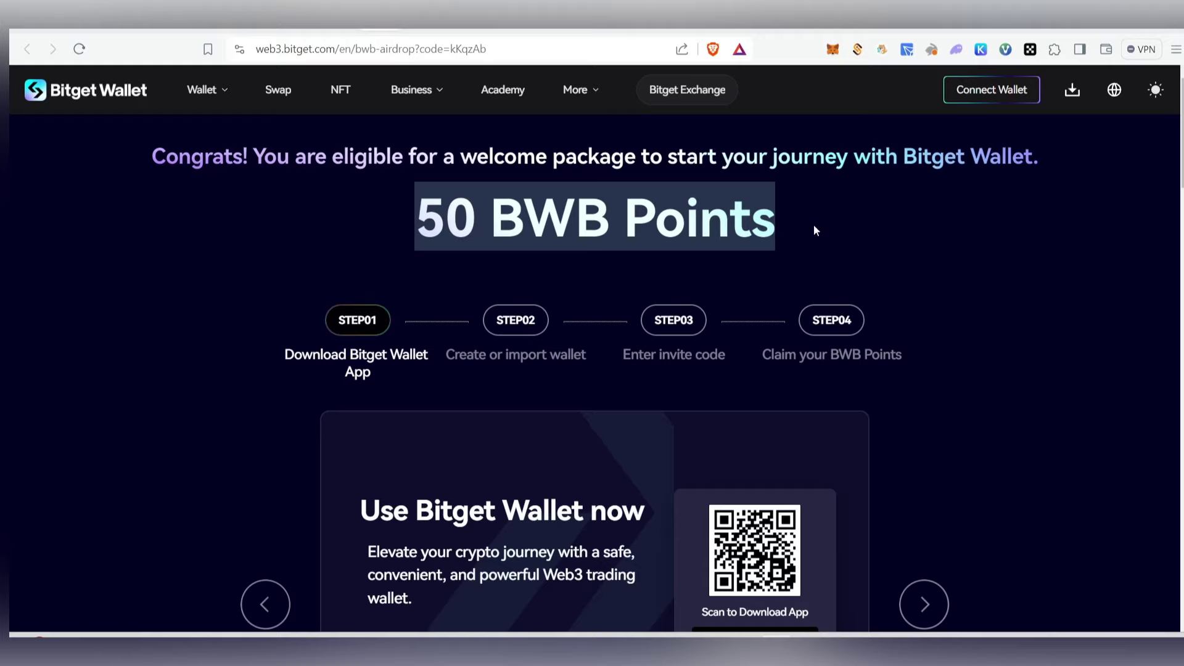
left_click(717, 262)
left_click_drag(772, 227, 417, 213)
left_click(609, 217)
left_click_drag(420, 213, 816, 222)
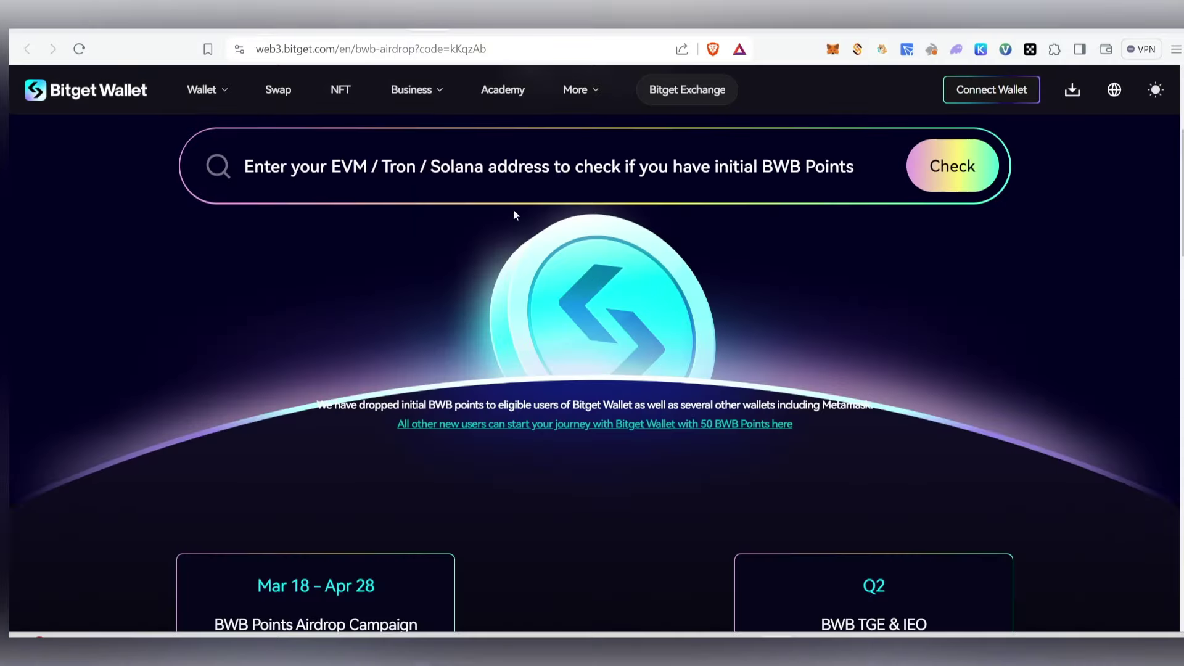
scroll(673, 327, "down", 8)
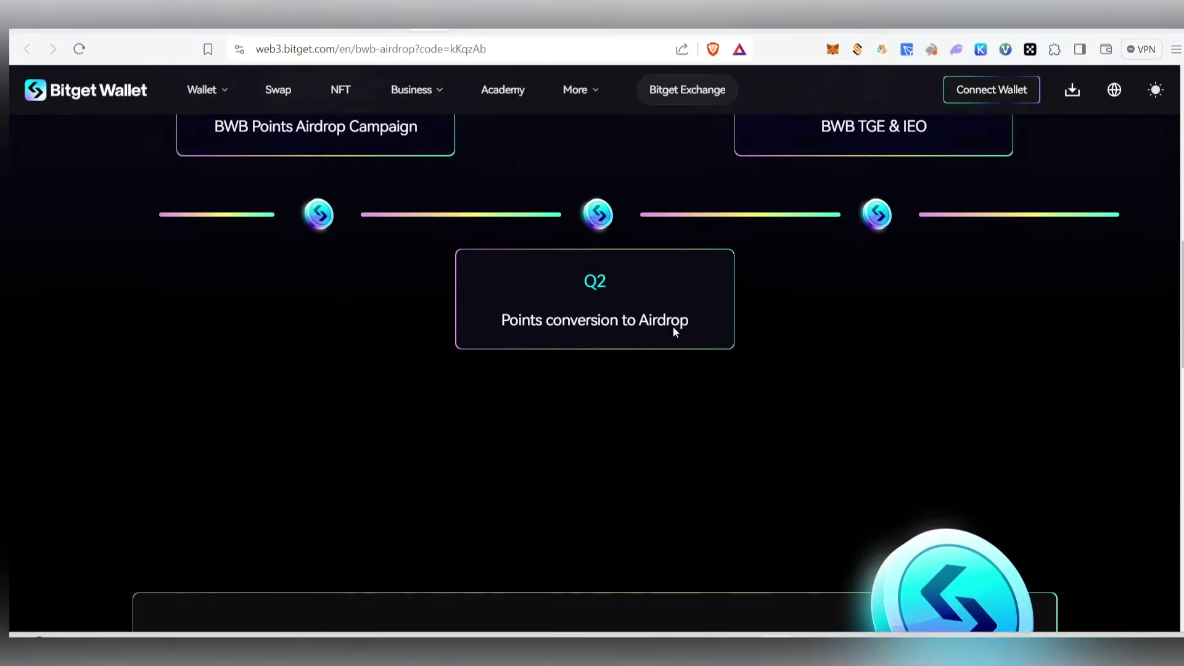
scroll(672, 327, "up", 10)
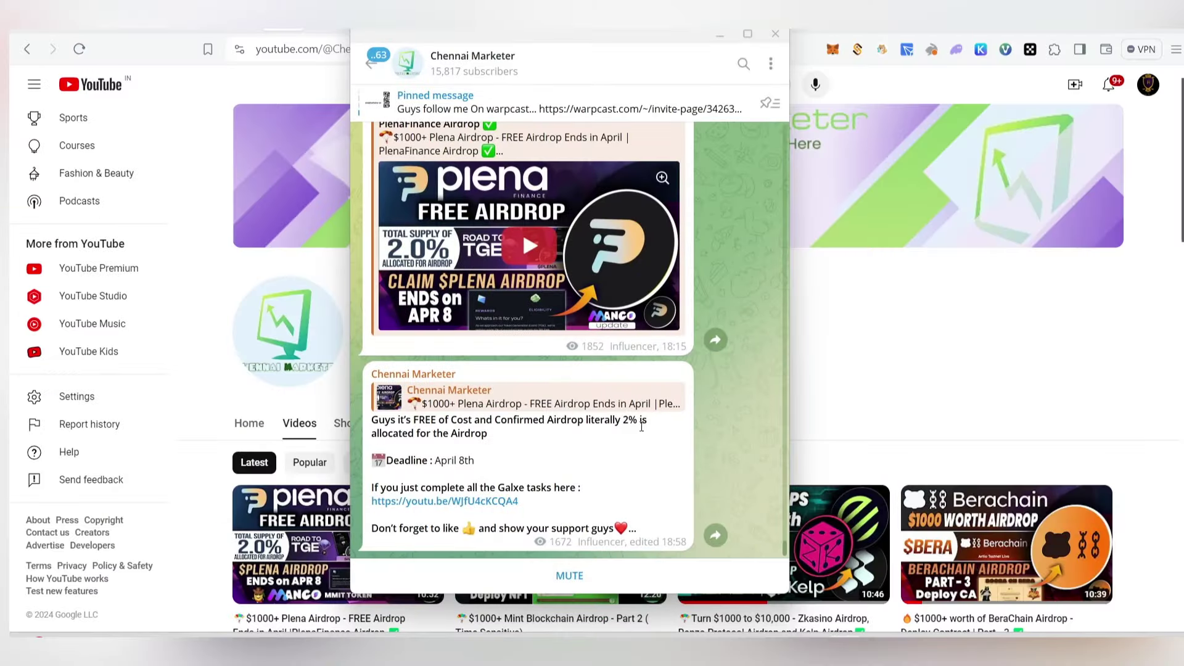
- Browse the recent airdrop posts in the Chennai Marketer Telegram channel and minimize its window
scroll(623, 463, "up", 10)
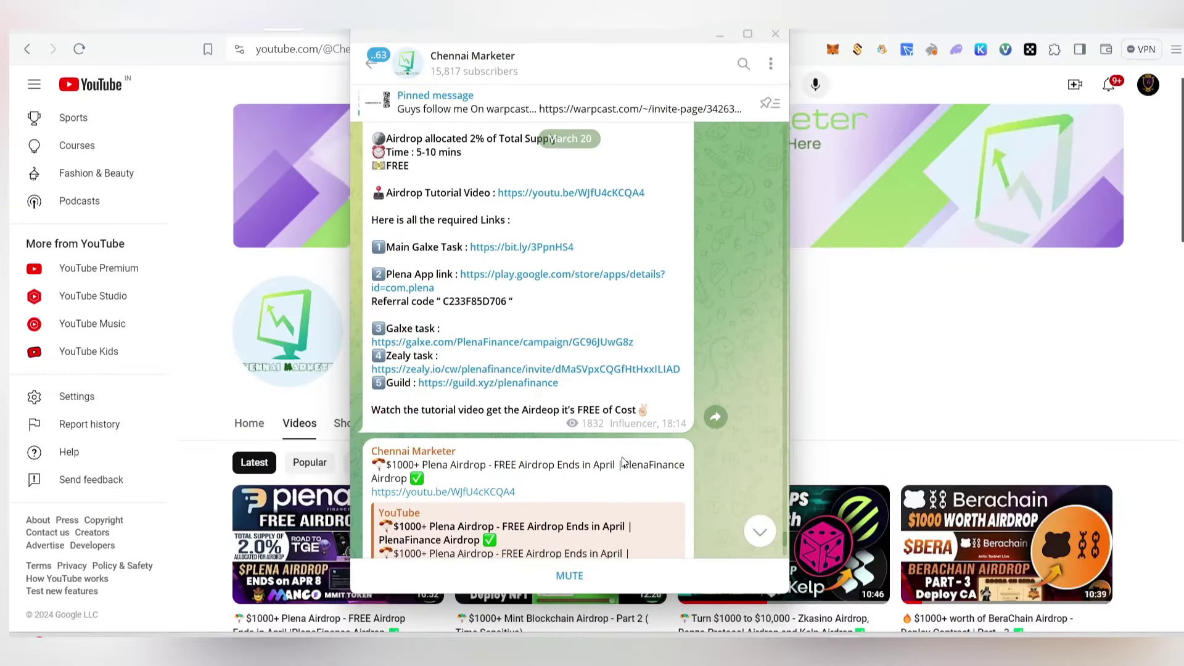
scroll(623, 463, "up", 15)
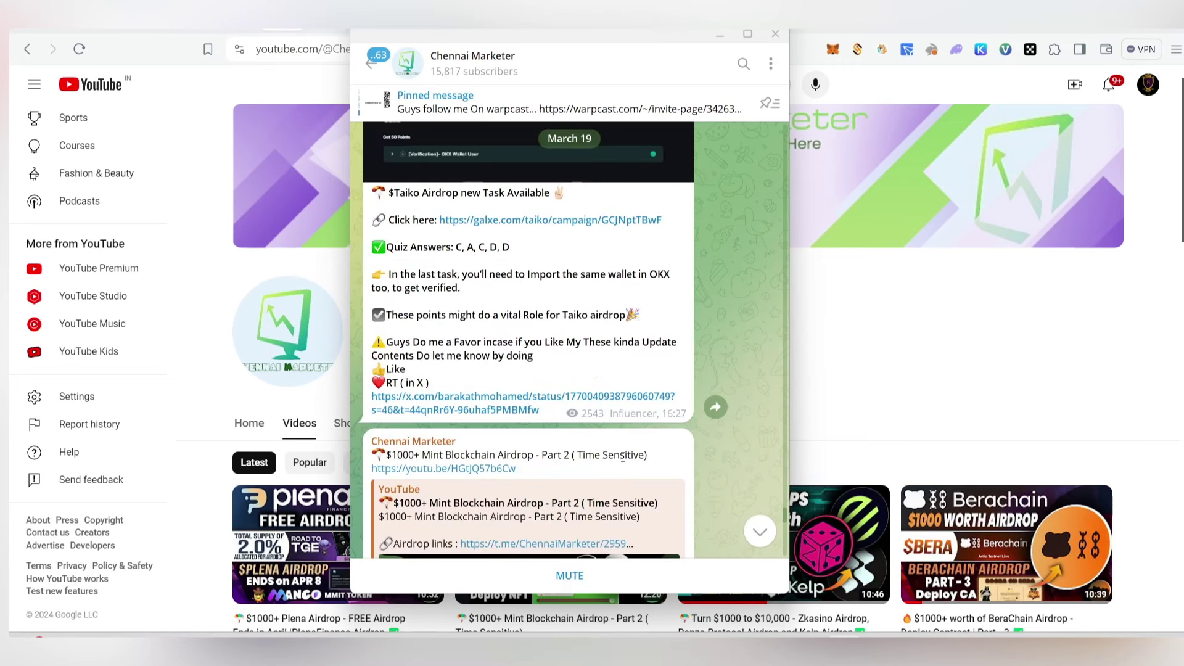
scroll(623, 462, "up", 10)
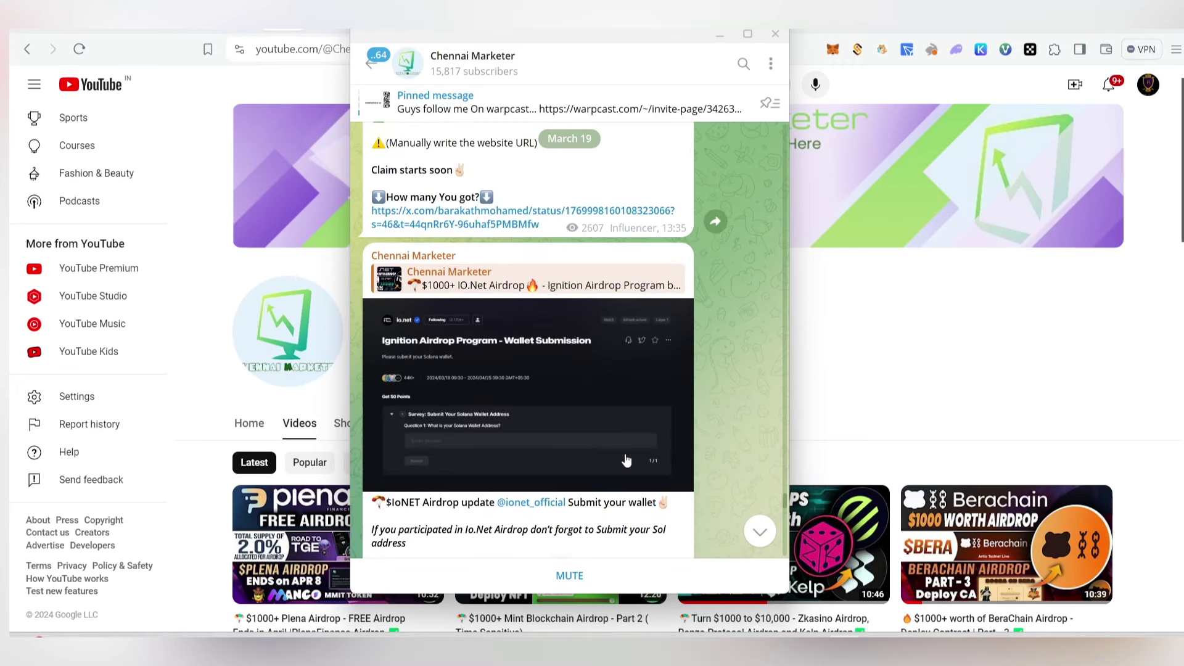
scroll(626, 460, "up", 3)
scroll(626, 460, "down", 10)
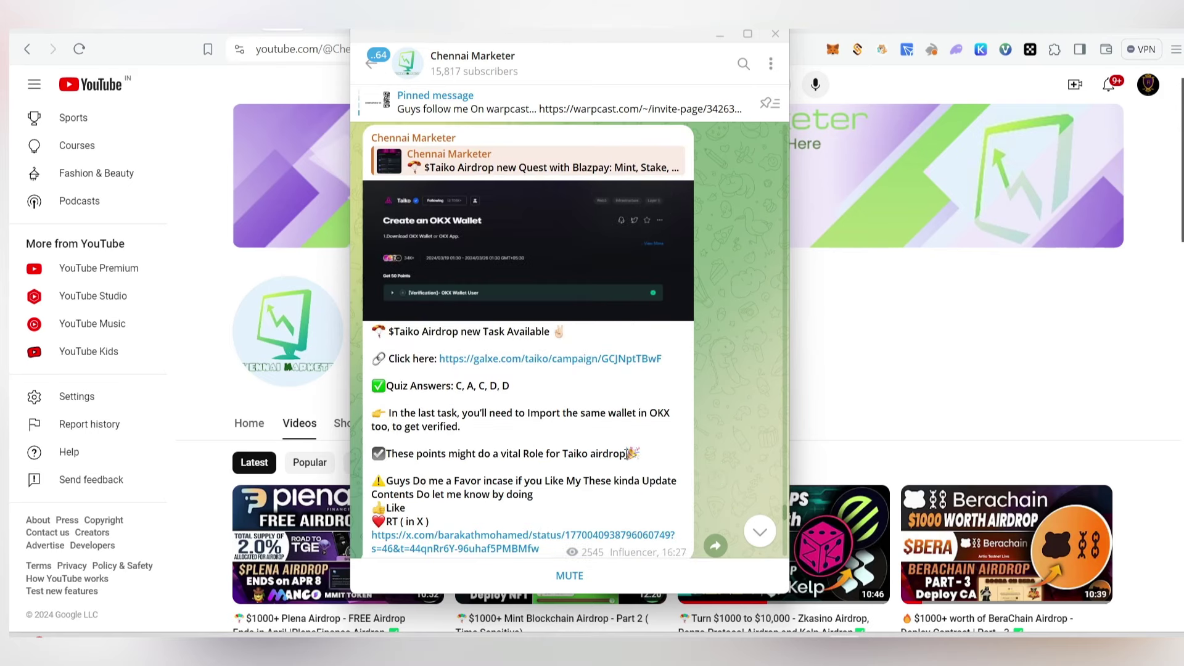
scroll(628, 454, "down", 5)
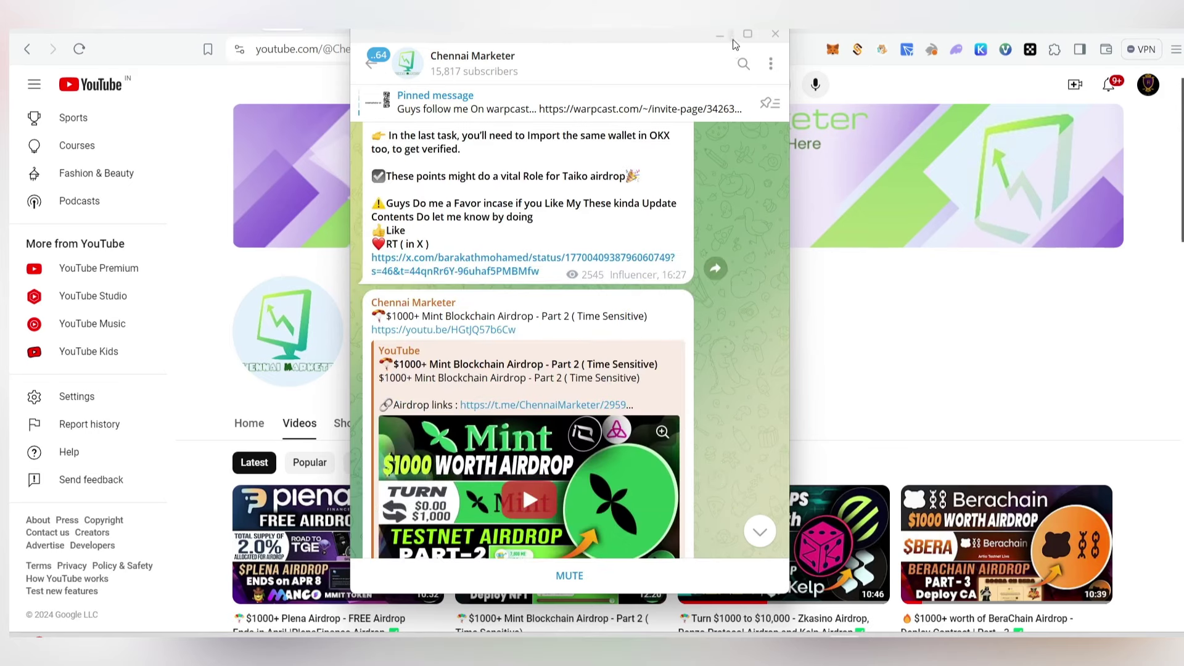
left_click(720, 35)
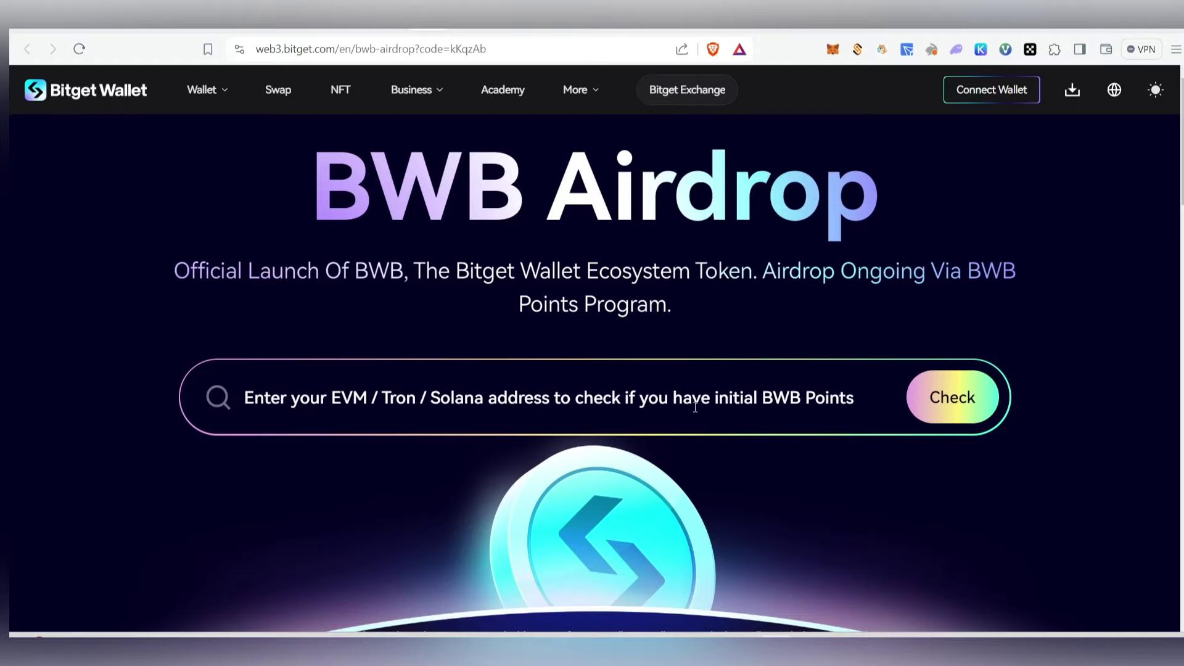
- Copy the Account 2 address from MetaMask and check it for initial BWB Points on the airdrop page
scroll(695, 407, "down", 3)
scroll(753, 413, "up", 3)
left_click(833, 50)
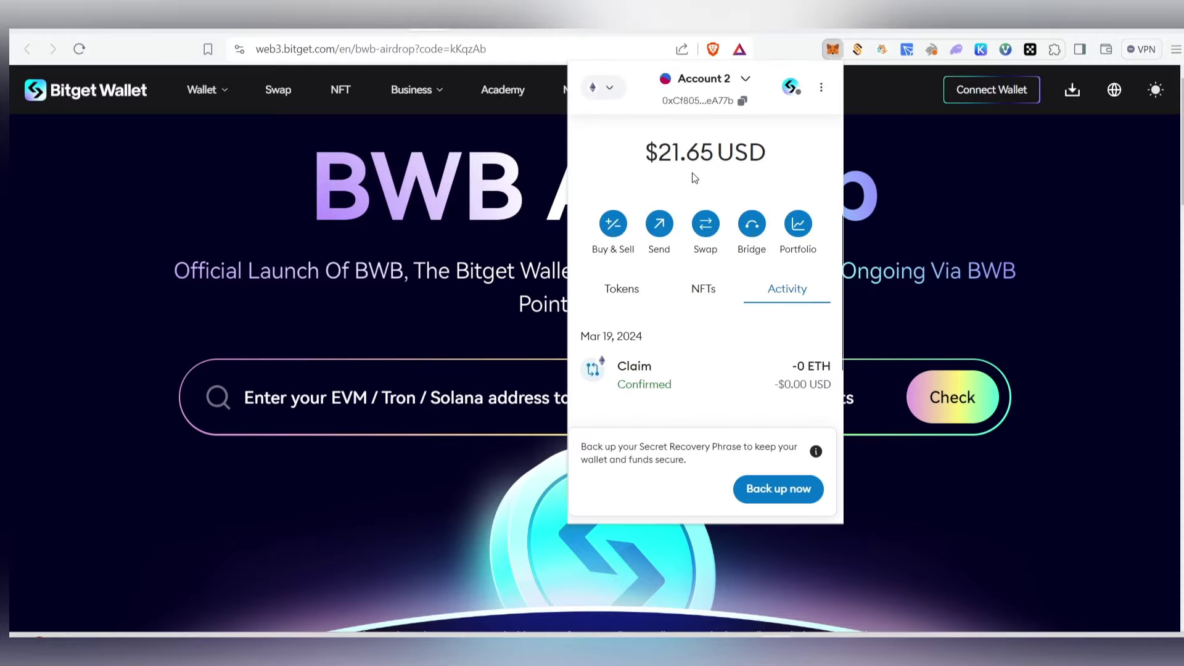
left_click(703, 106)
left_click(975, 177)
left_click(593, 406)
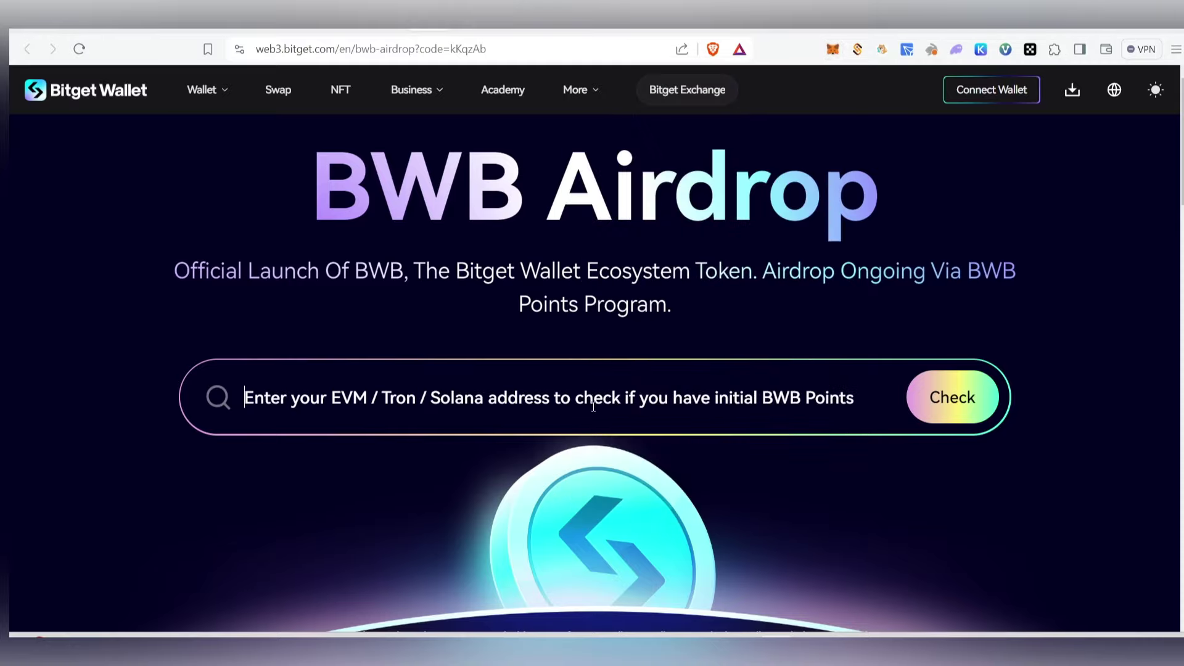
right_click(593, 407)
left_click(657, 248)
left_click(956, 414)
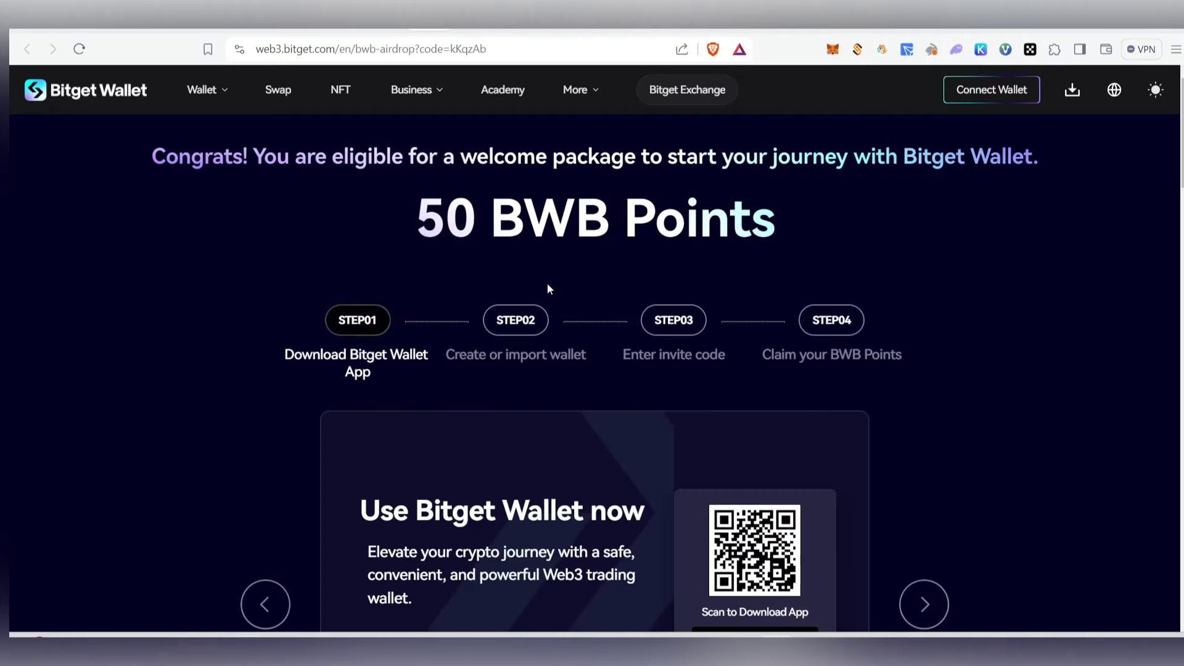
left_click_drag(402, 215, 783, 241)
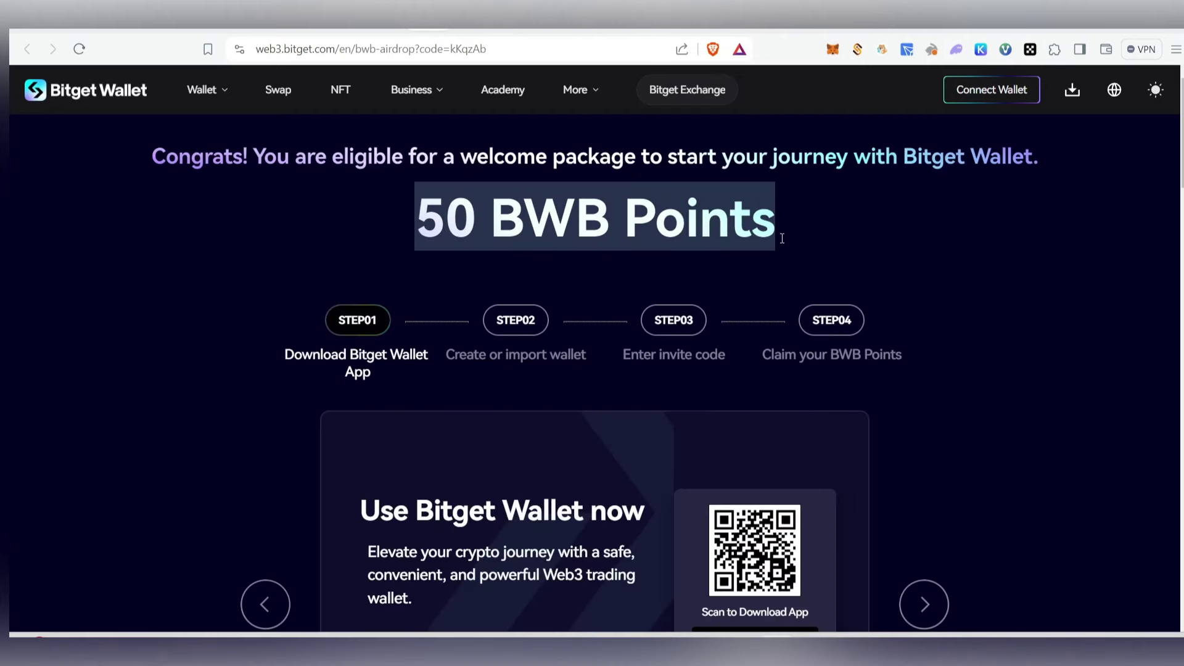
left_click(687, 224)
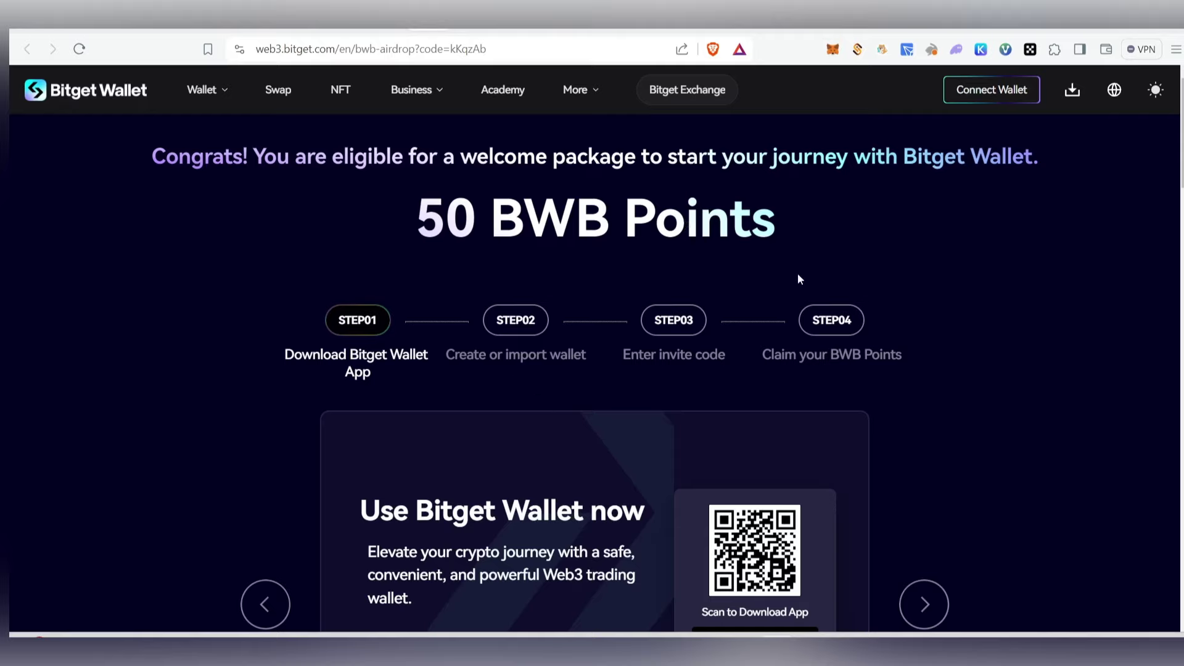
left_click_drag(808, 254, 316, 220)
left_click(794, 240)
- View the MetaMask account details to locate the private key option, and close the wallet popup
left_click(833, 49)
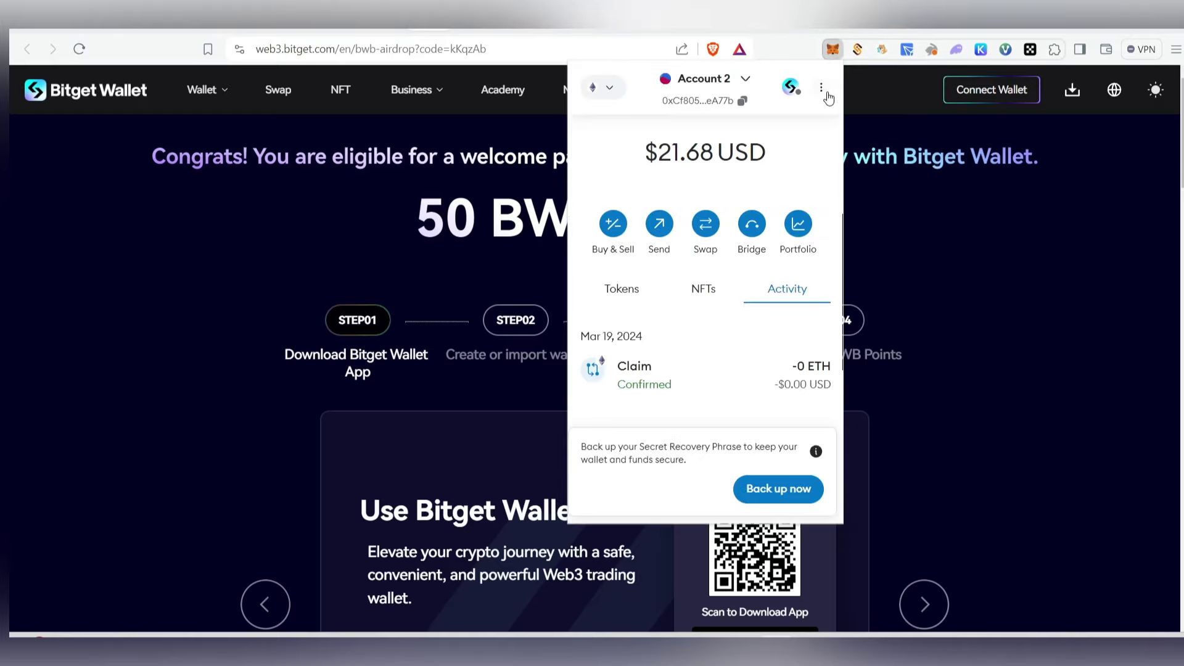
left_click(821, 90)
left_click(766, 122)
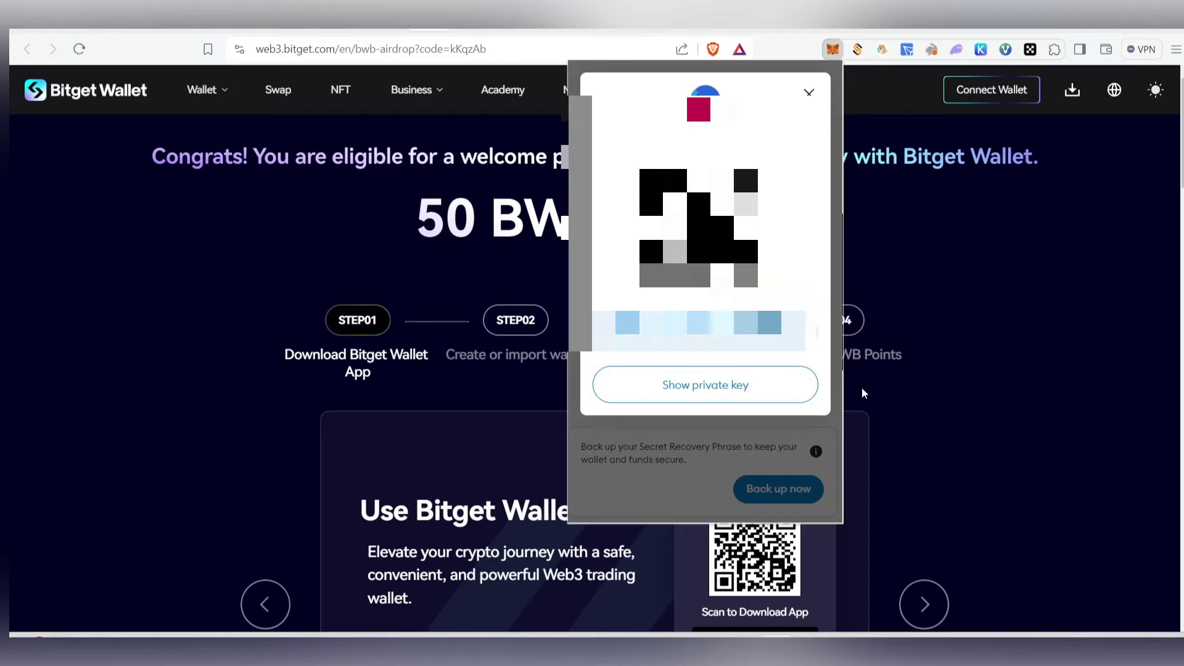
left_click(915, 326)
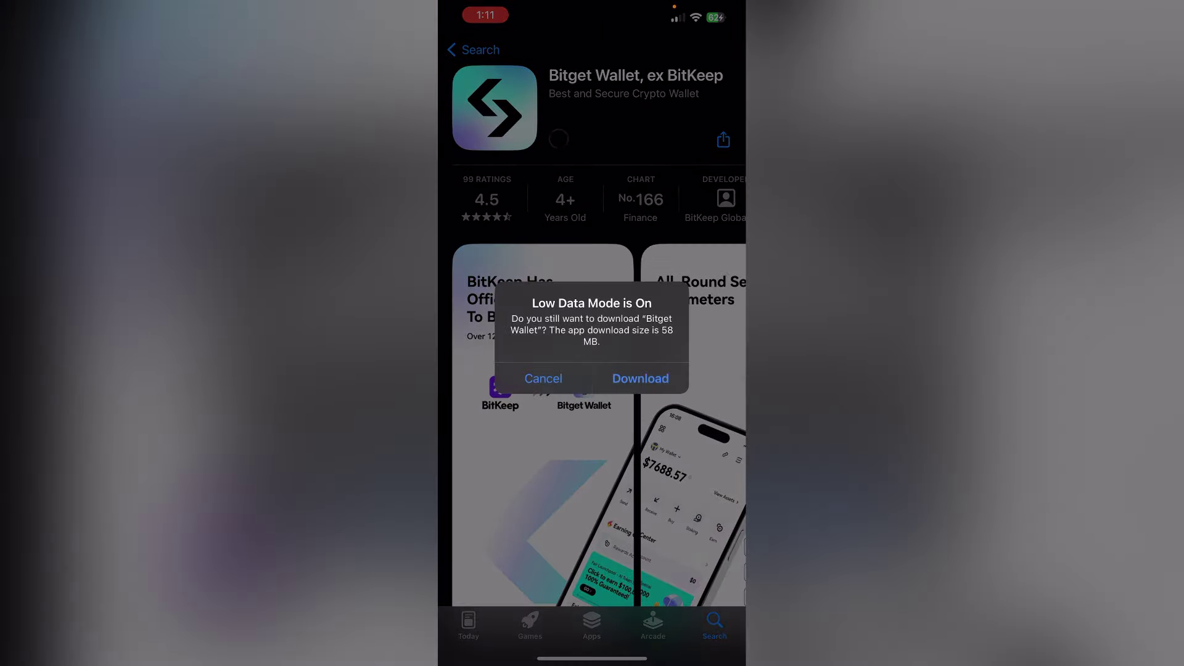
- Download Bitget Wallet from the App Store, open it and allow its notifications
left_click(640, 378)
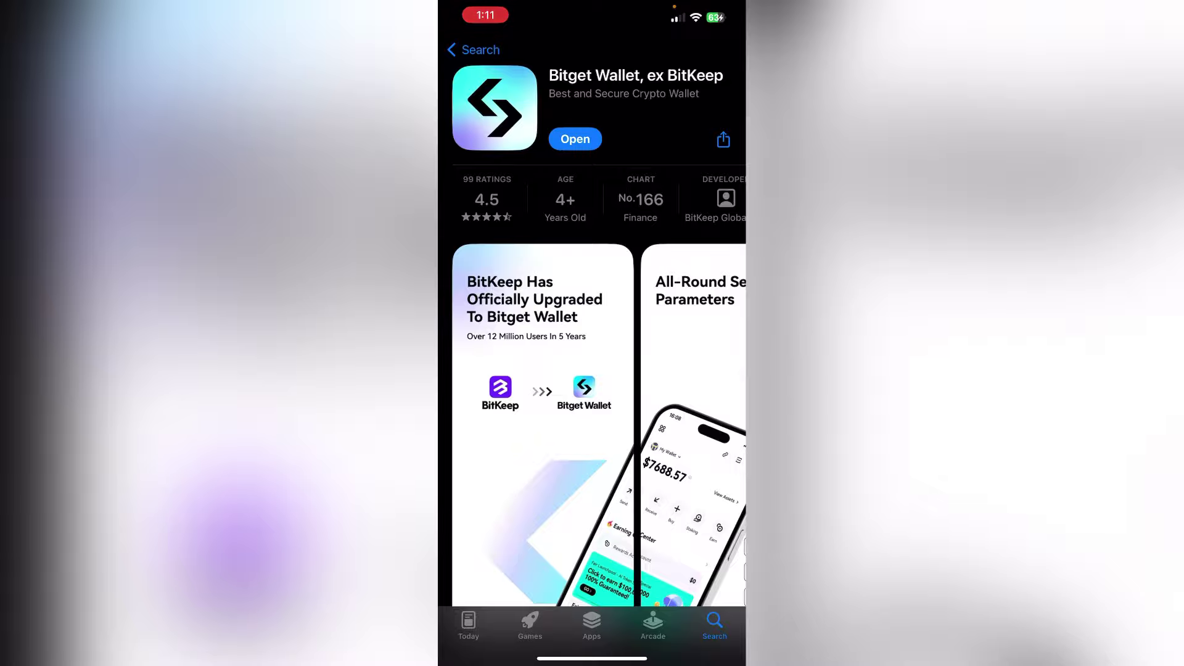
left_click(575, 139)
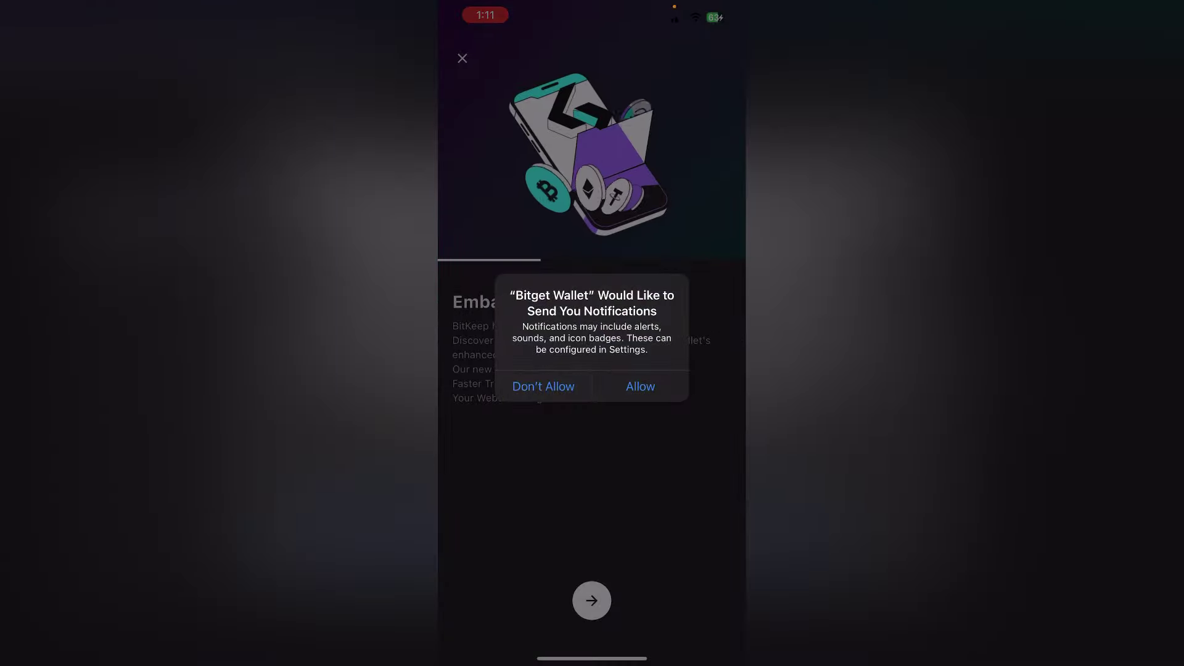
left_click(640, 386)
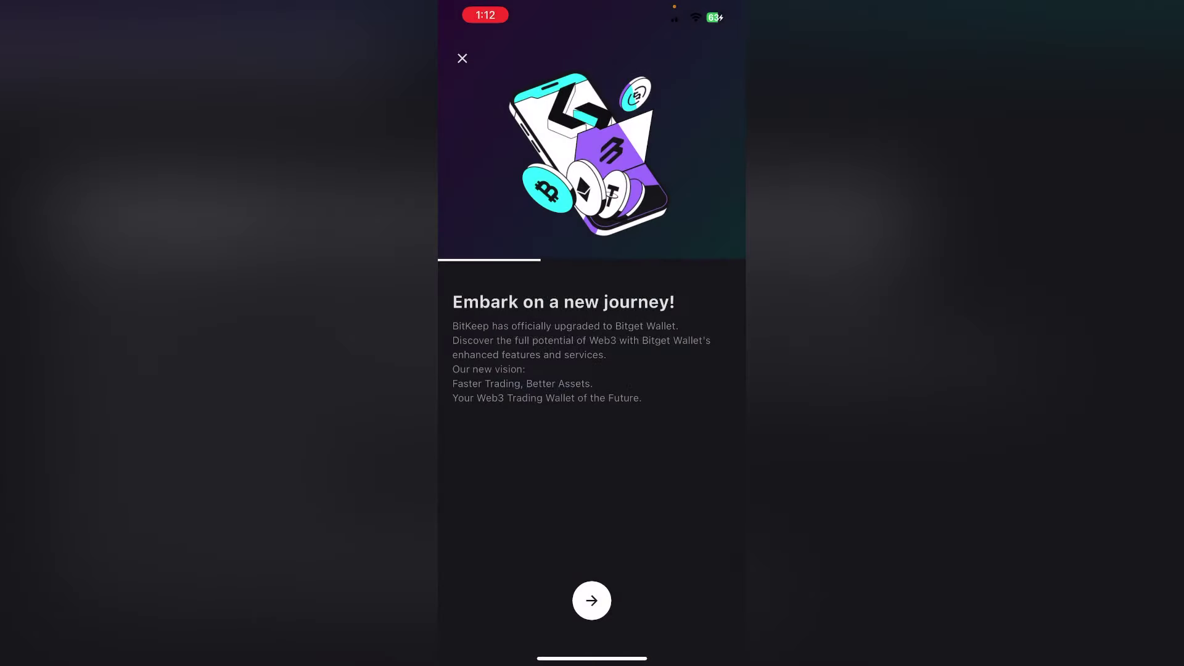
- Complete the Bitget Wallet introduction pages and start importing an existing wallet
left_click(591, 600)
left_click(631, 600)
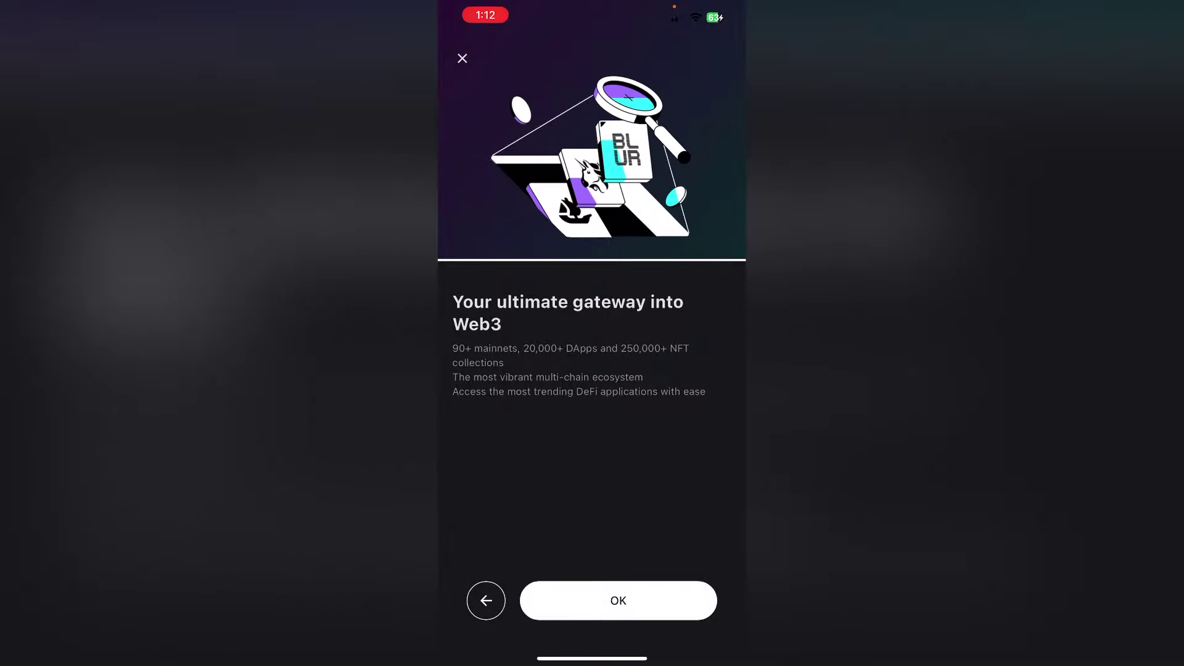
left_click(618, 600)
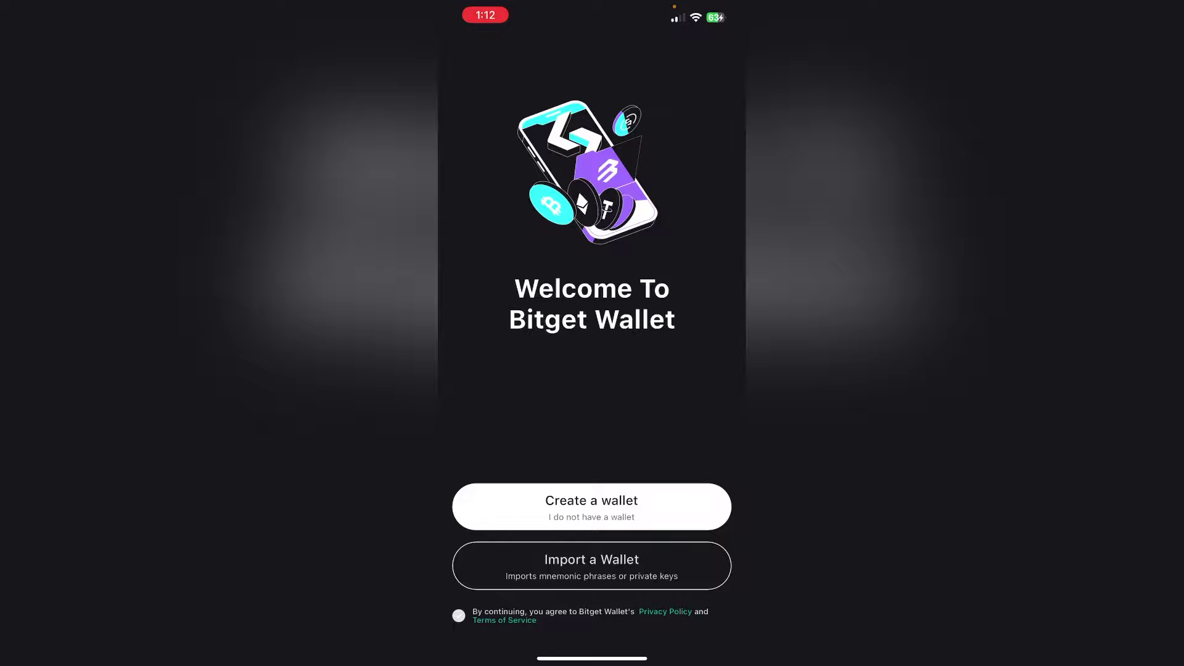
left_click(592, 566)
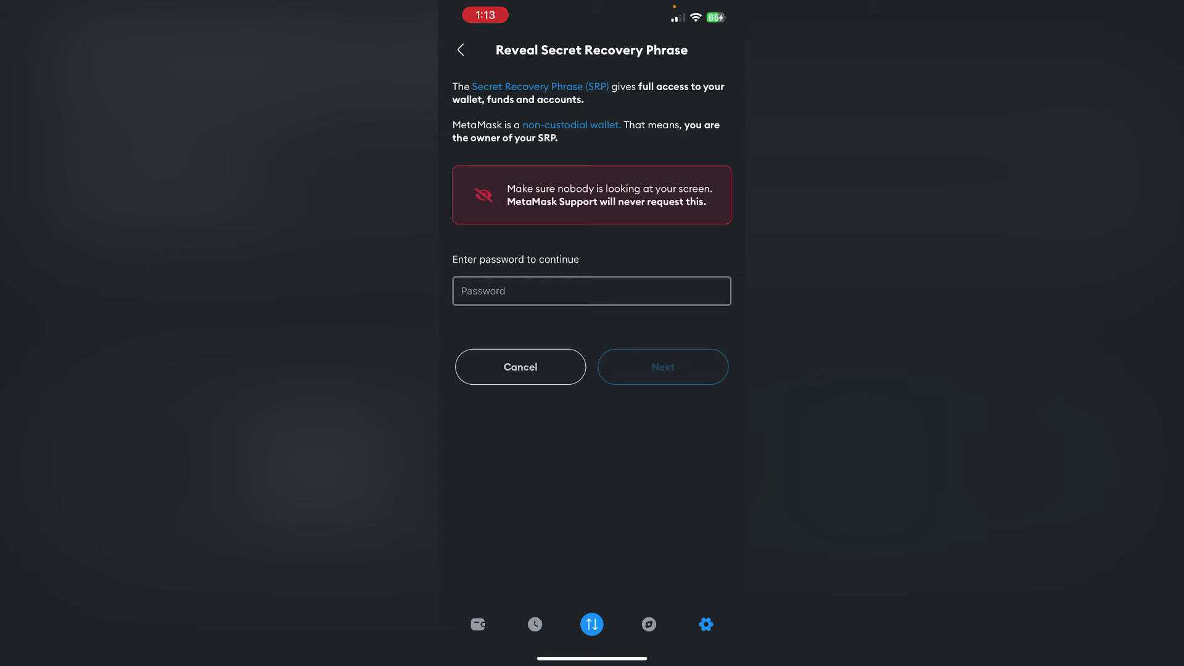
left_click(591, 290)
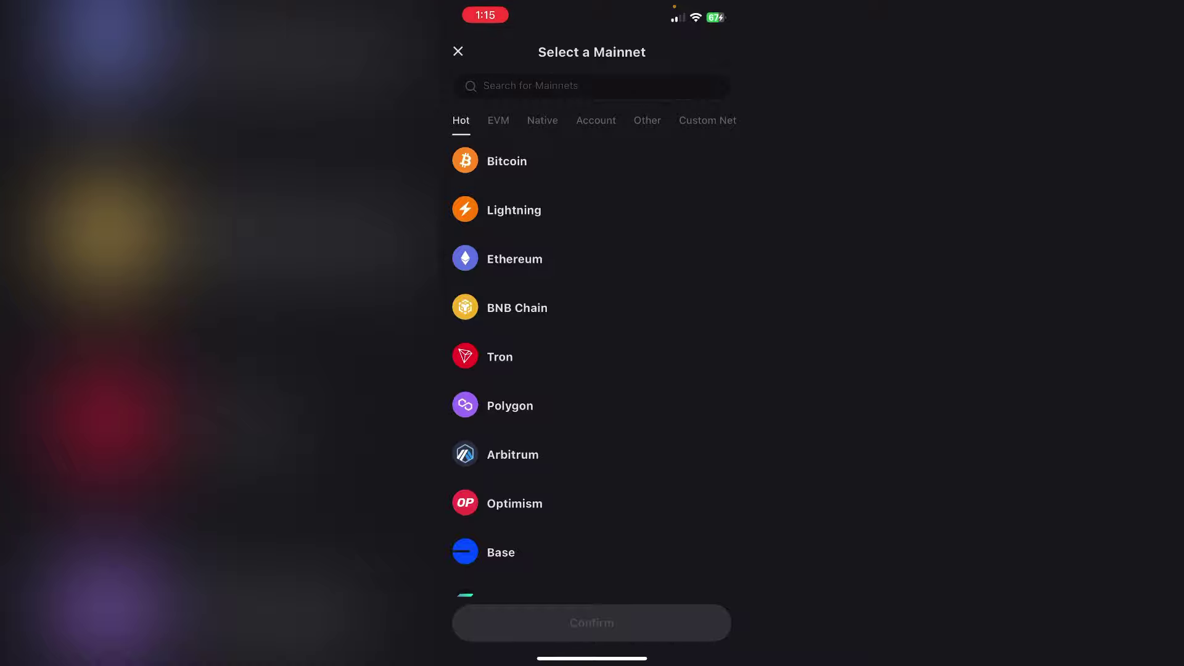
- Select Ethereum and then Arbitrum while choosing the mainnet for the wallet import
left_click(591, 259)
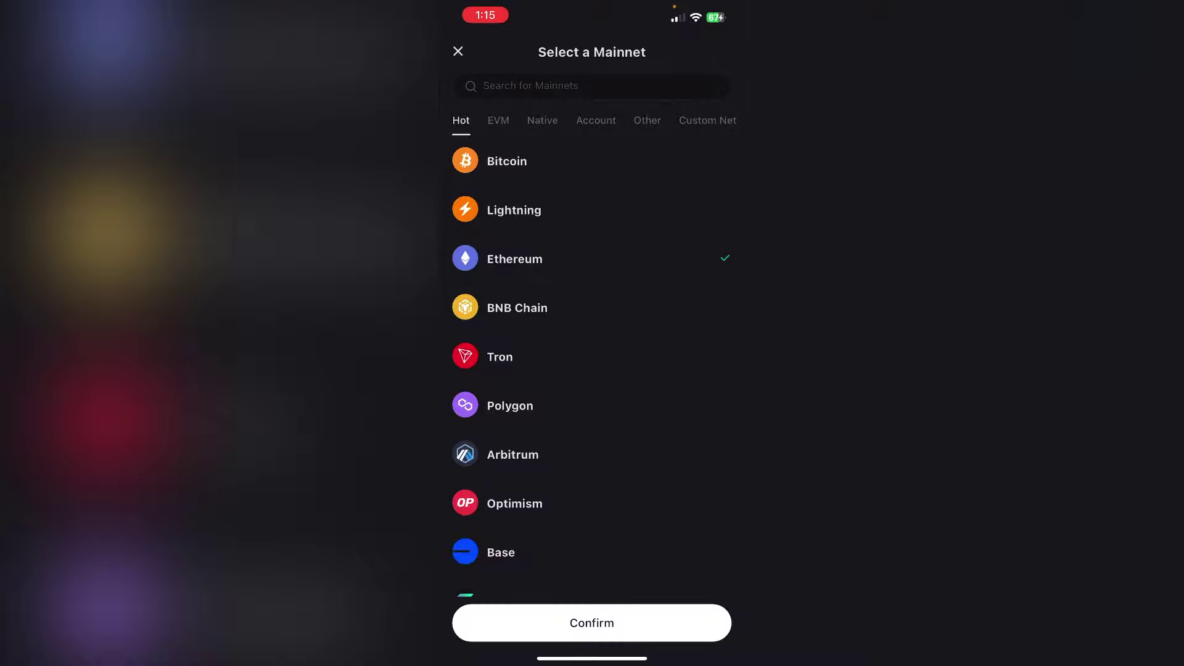
scroll(592, 358, "down", 2)
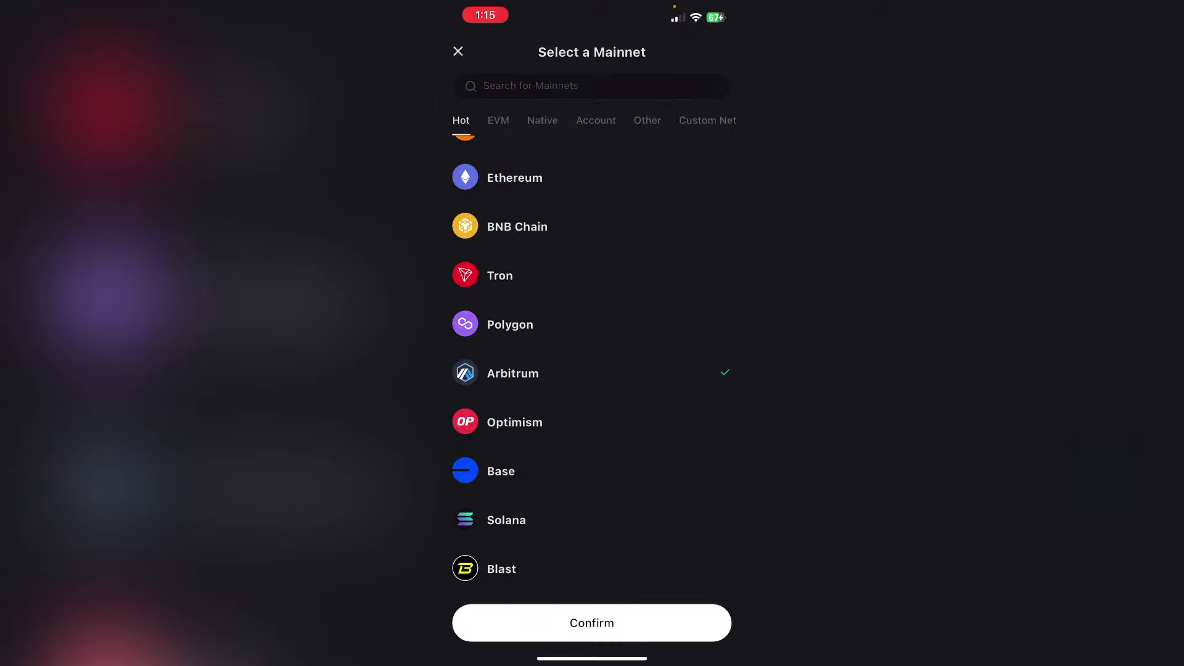
scroll(592, 357, "up", 1)
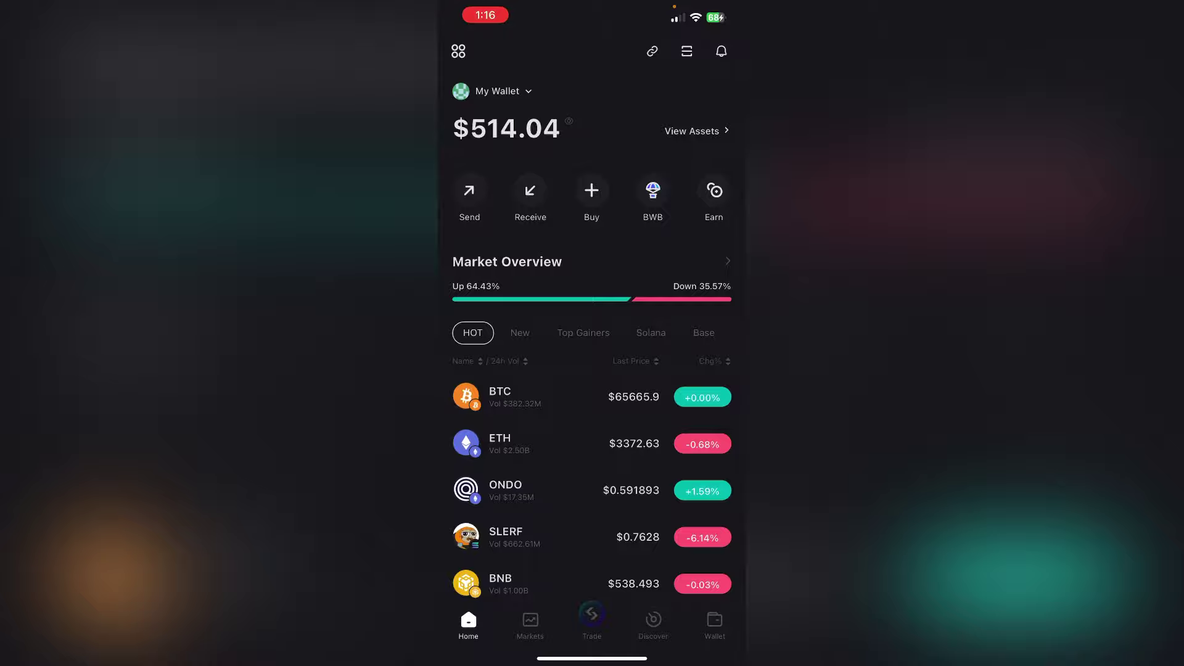
- Open the BWB airdrop from the wallet home, claim it and sign the address verification message on Ethereum
left_click(652, 196)
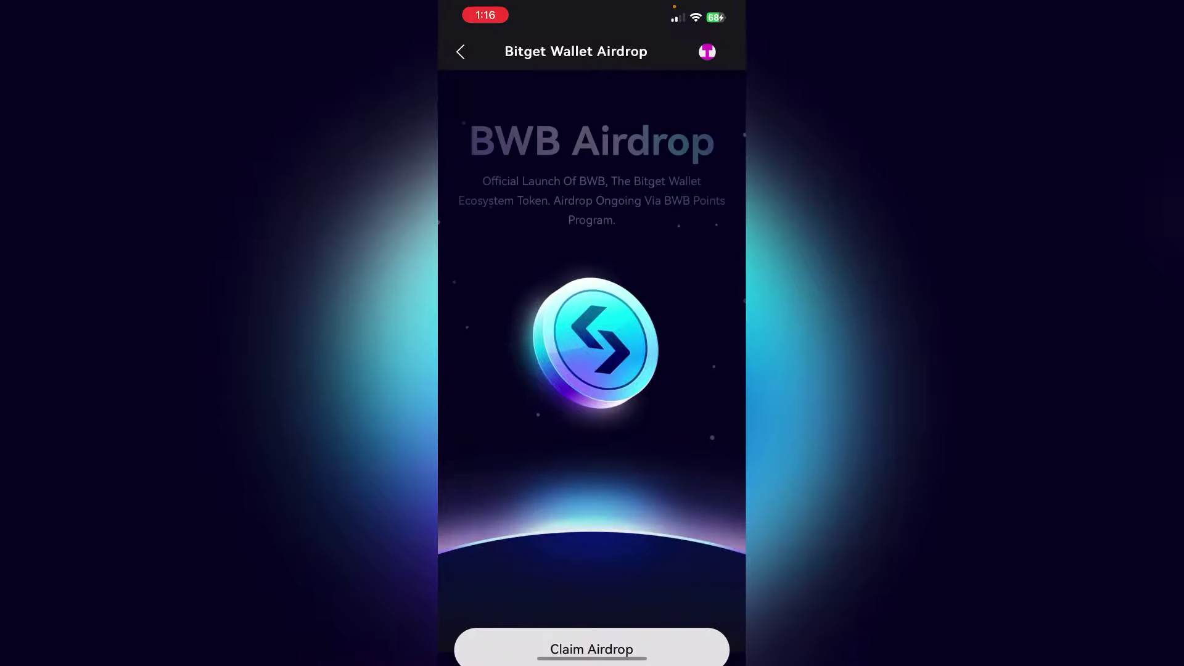
scroll(592, 333, "down", 1)
scroll(592, 327, "down", 5)
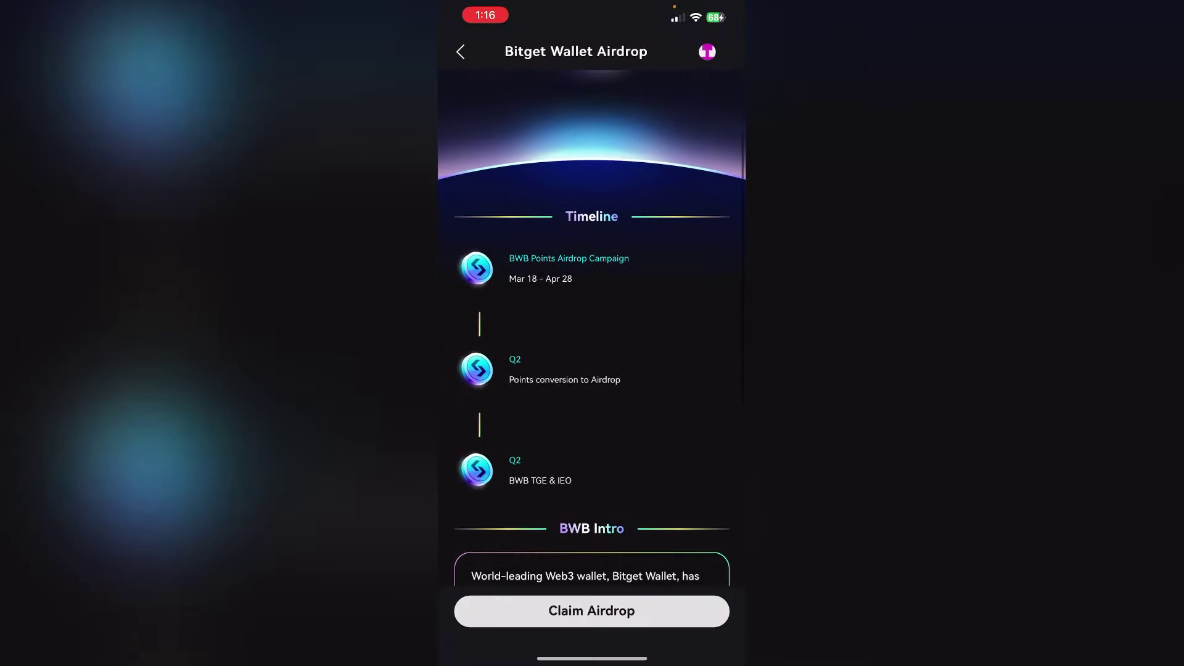
left_click(593, 611)
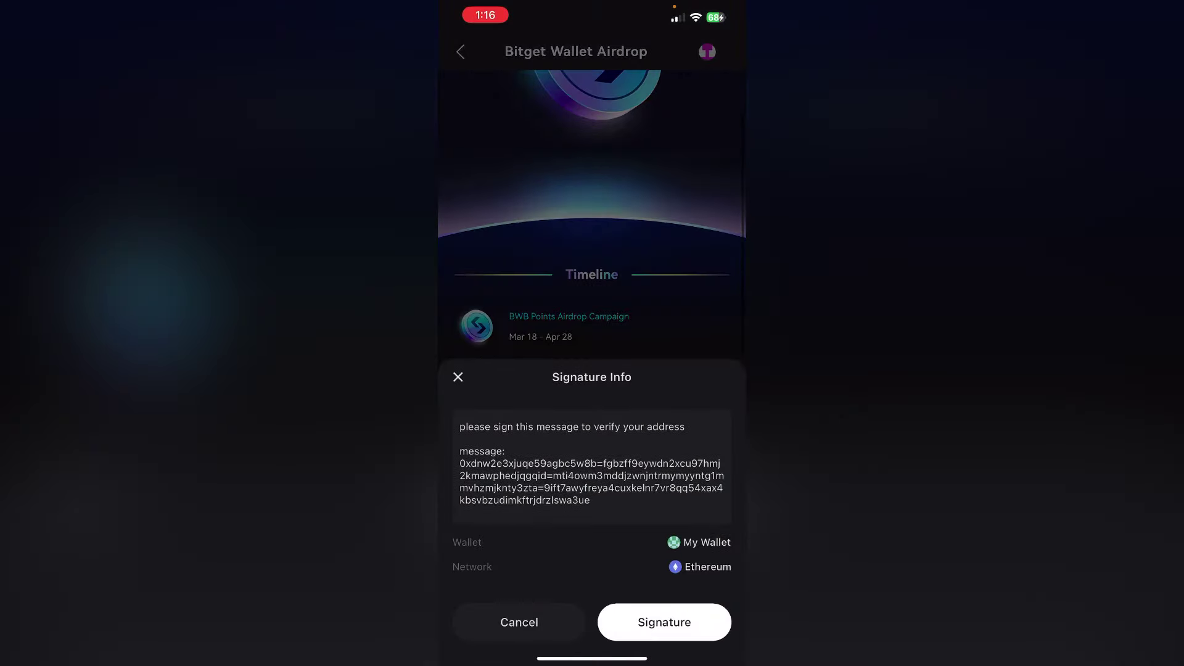
left_click(664, 622)
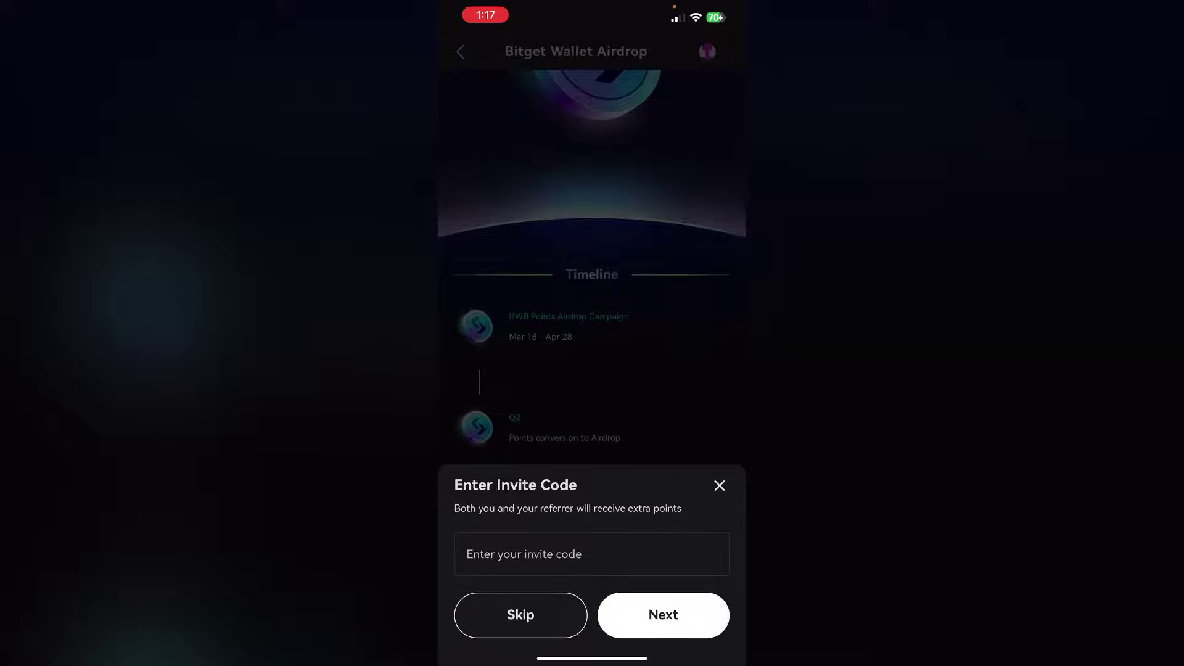
- Skip the invite code, claim the BWB Points after confirming non-US user status, and view the points record
left_click(591, 554)
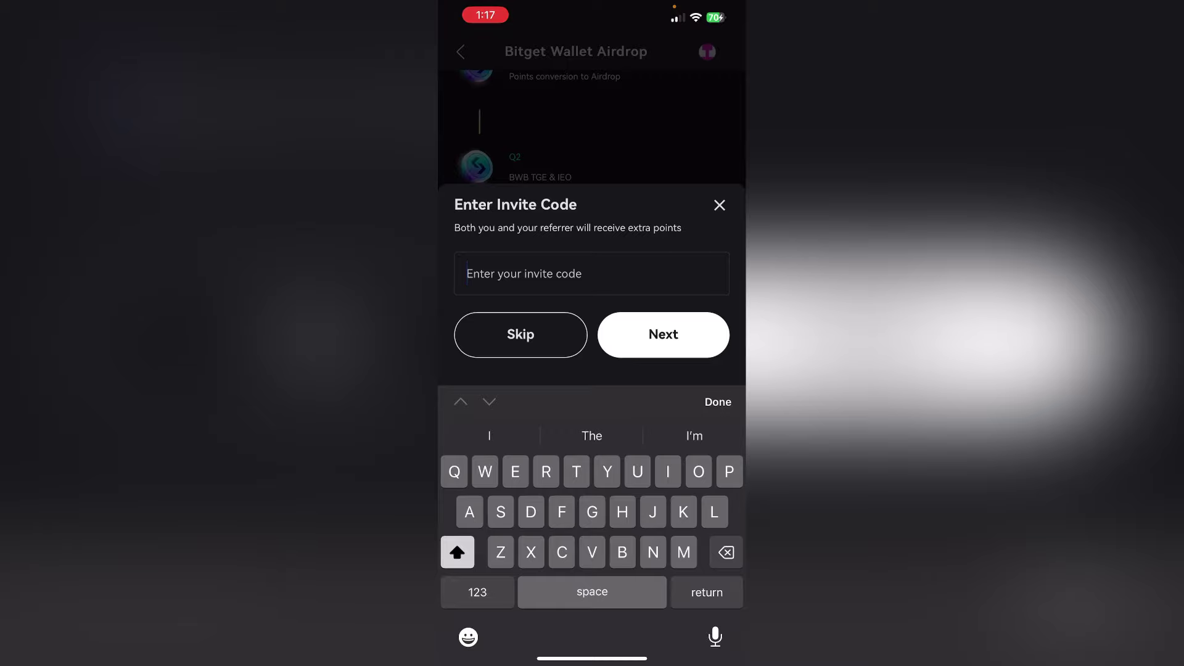
left_click(520, 334)
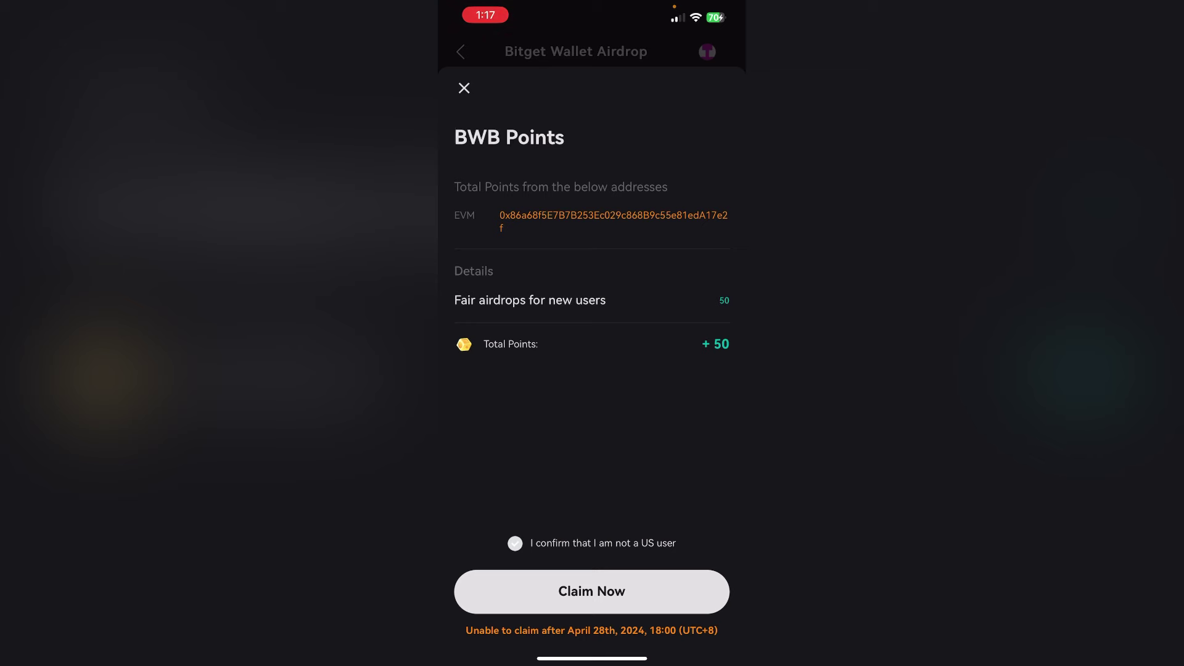
left_click(515, 544)
left_click(592, 592)
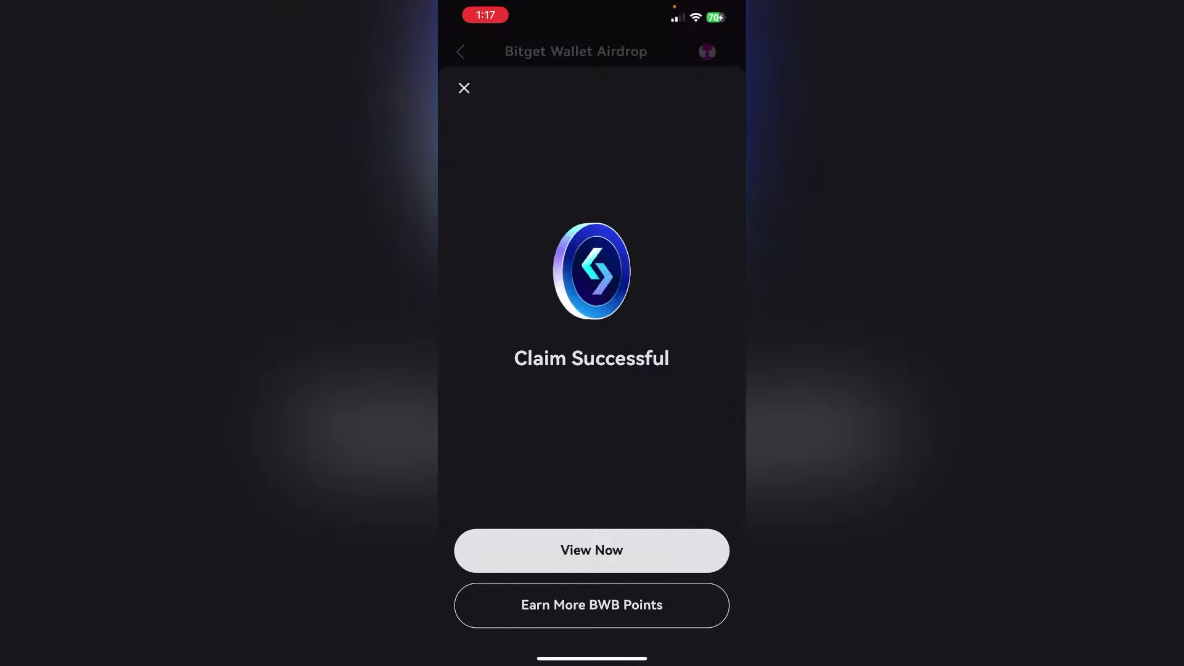
left_click(591, 550)
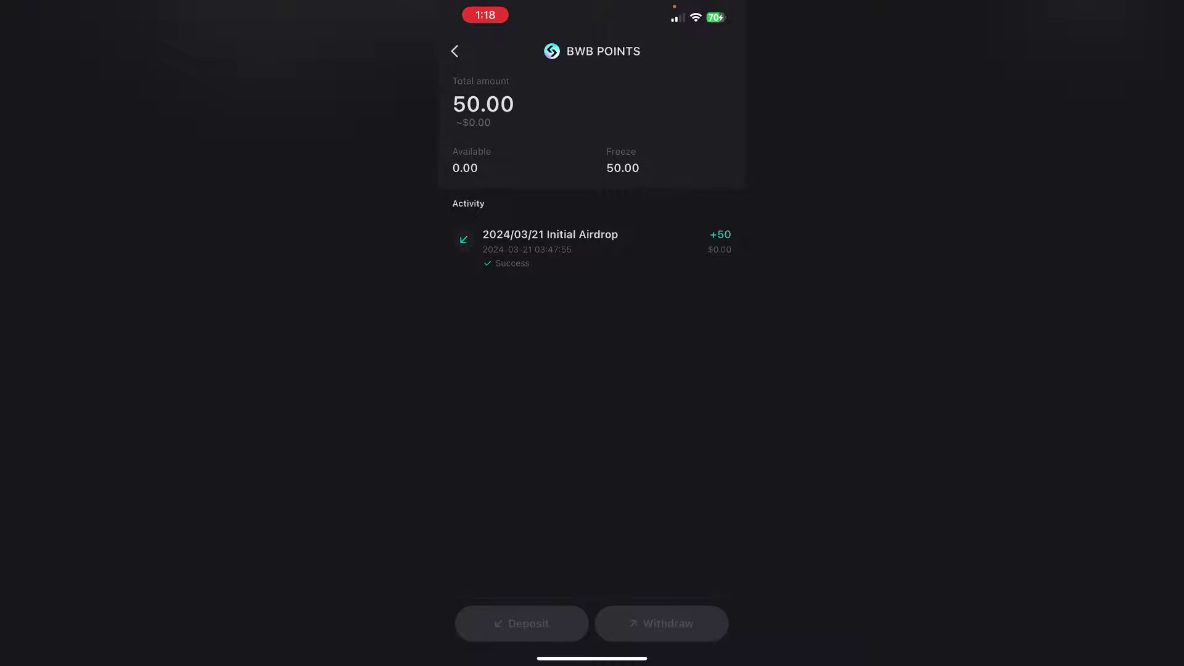
- Review the daily BWB Points tasks for inviting, swapping and wallet holdings, along with the leaderboard
scroll(592, 333, "up", 2)
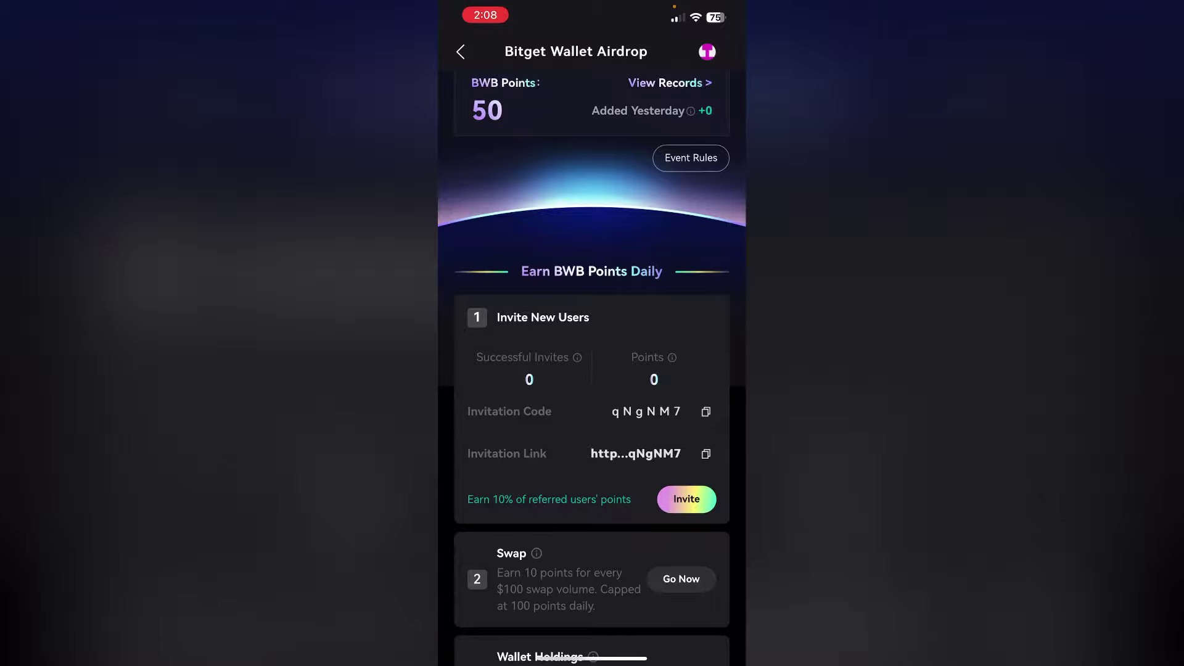
scroll(592, 370, "down", 1)
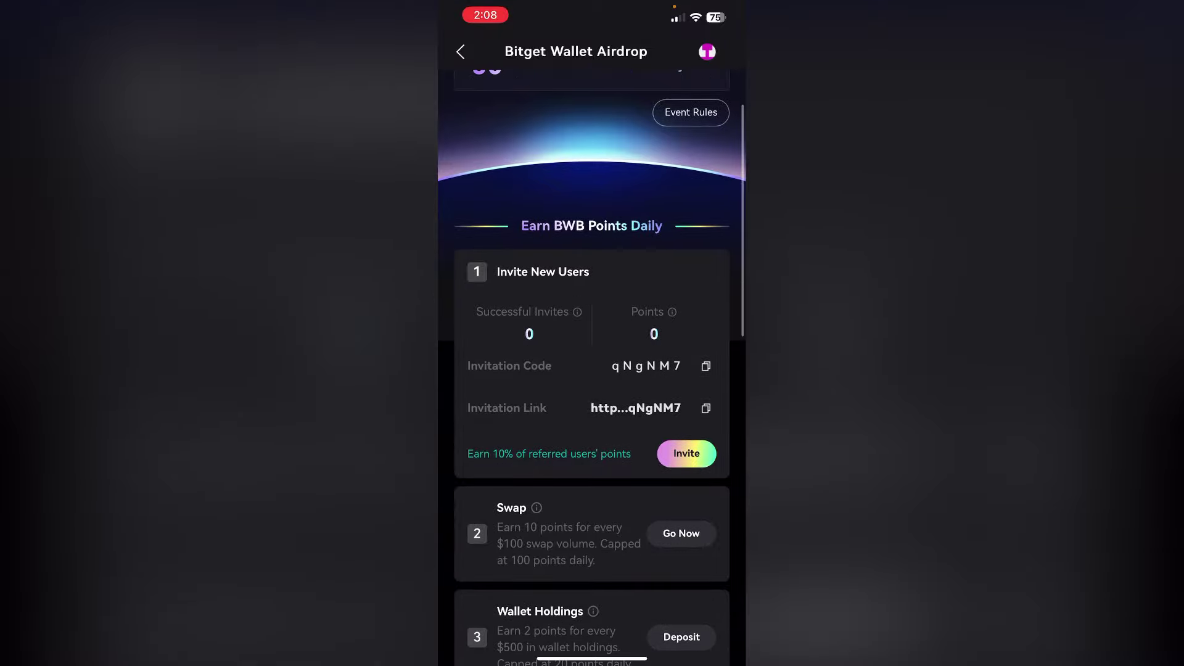
scroll(592, 370, "down", 1)
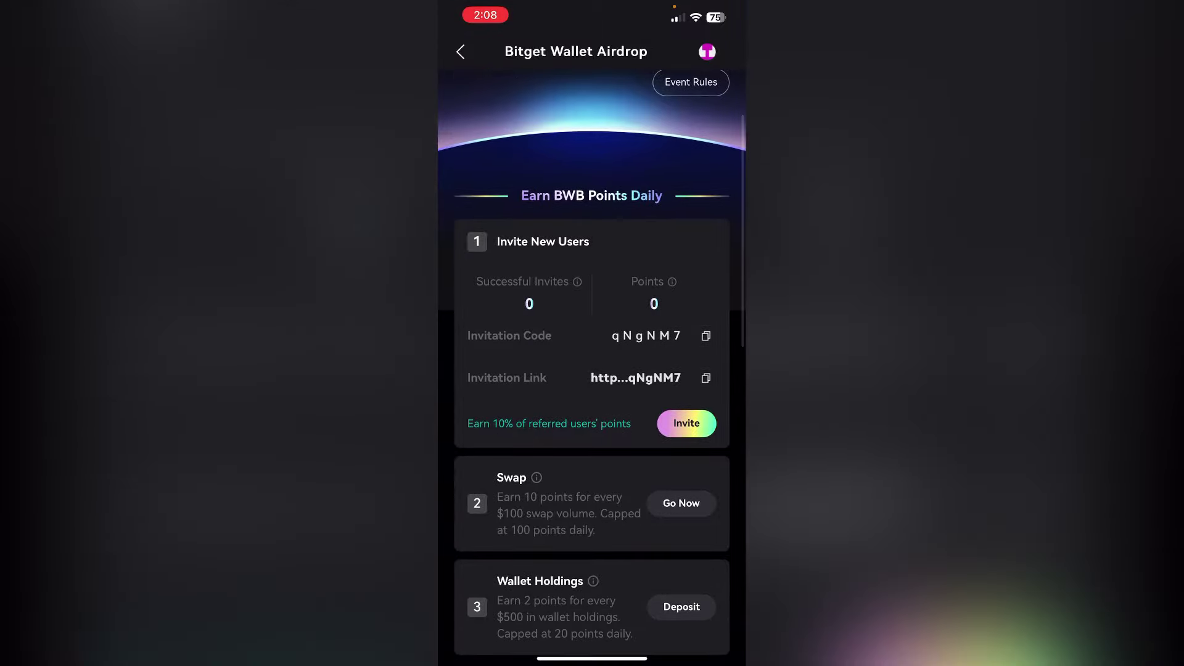
scroll(592, 370, "down", 3)
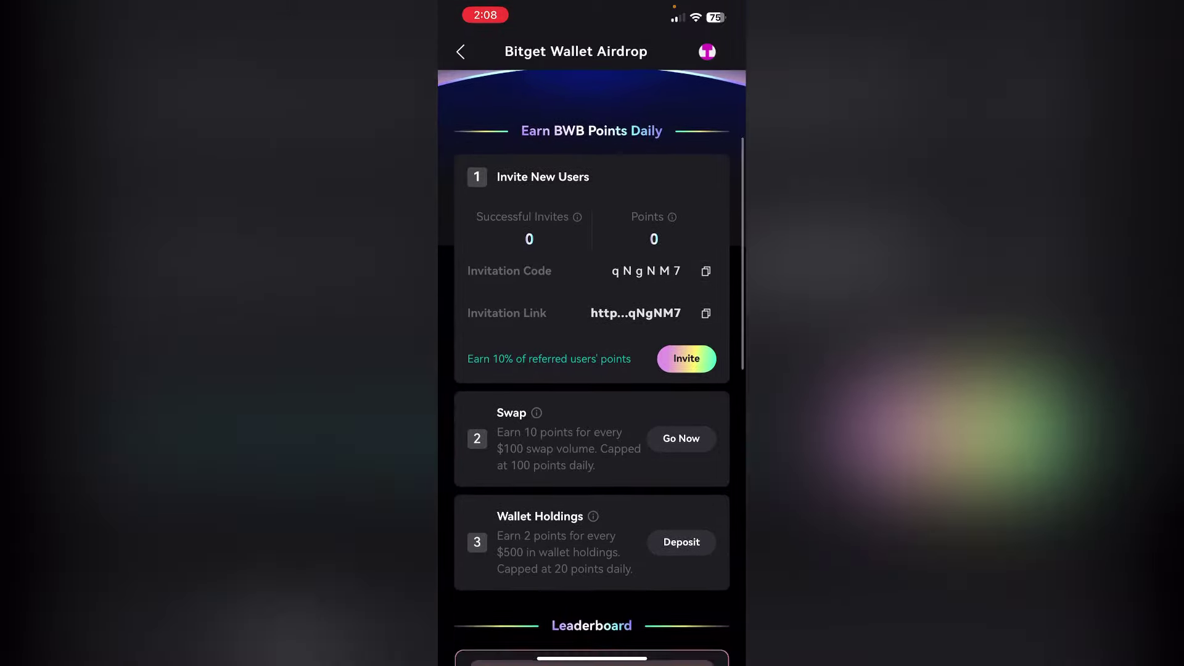
scroll(592, 370, "up", 1)
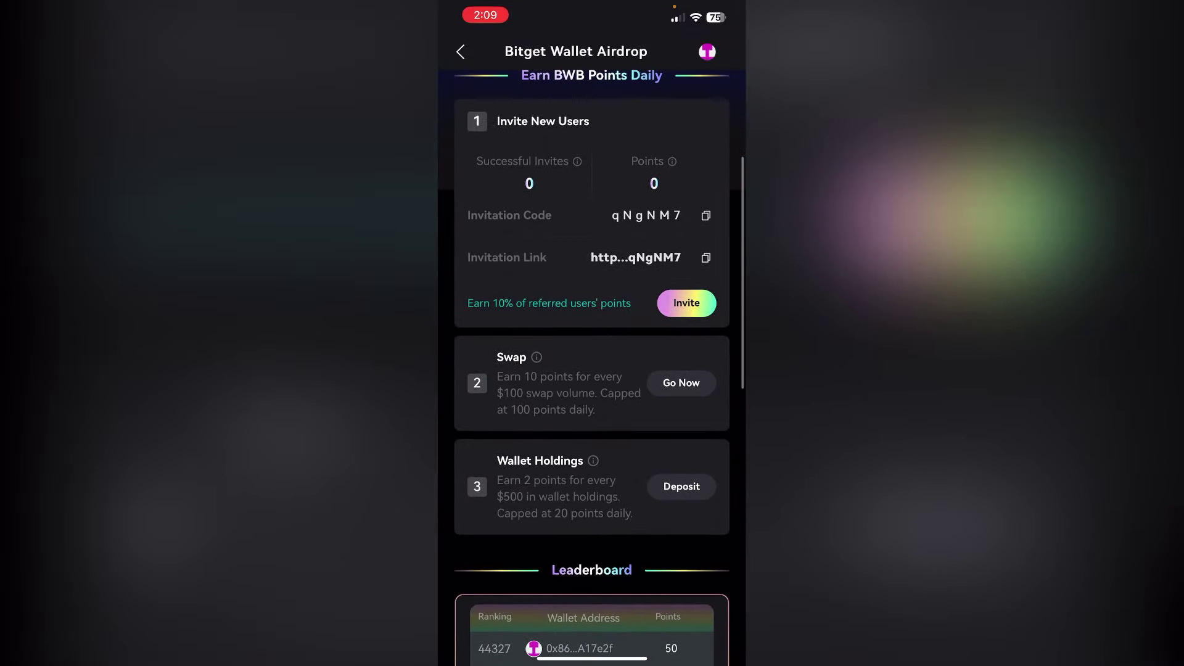
scroll(592, 370, "down", 2)
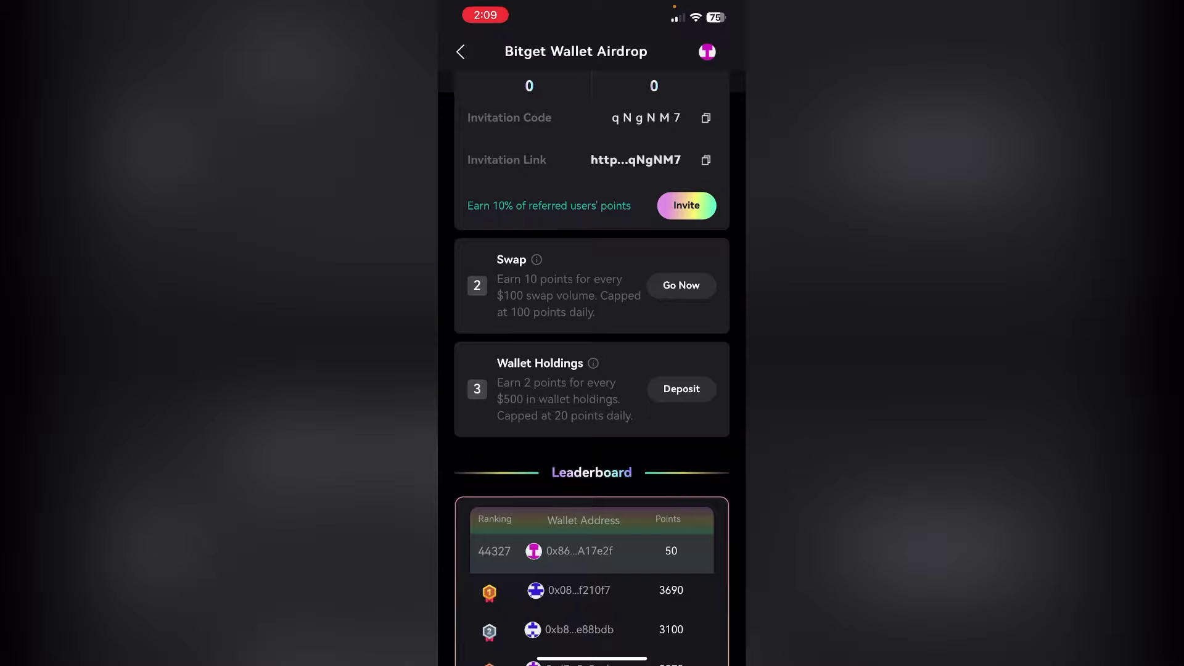
scroll(592, 370, "up", 1)
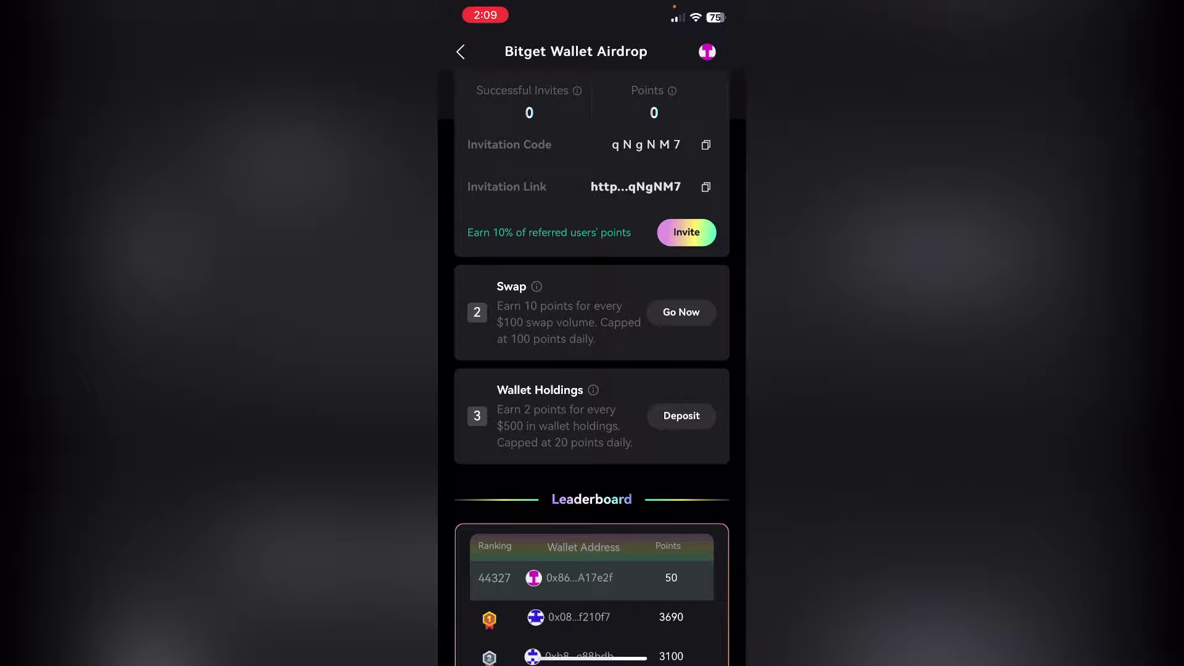
- Open the Swap task and browse the networks and tokens available to sell, starting from USDT on Ethereum
left_click(681, 312)
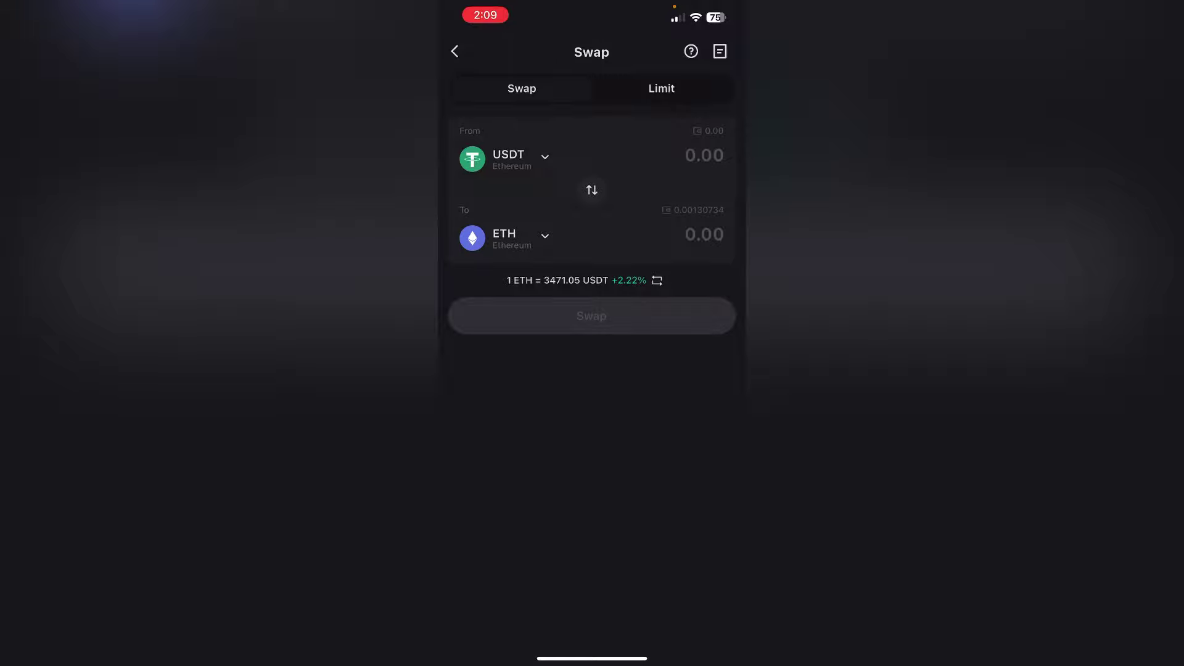
left_click(454, 51)
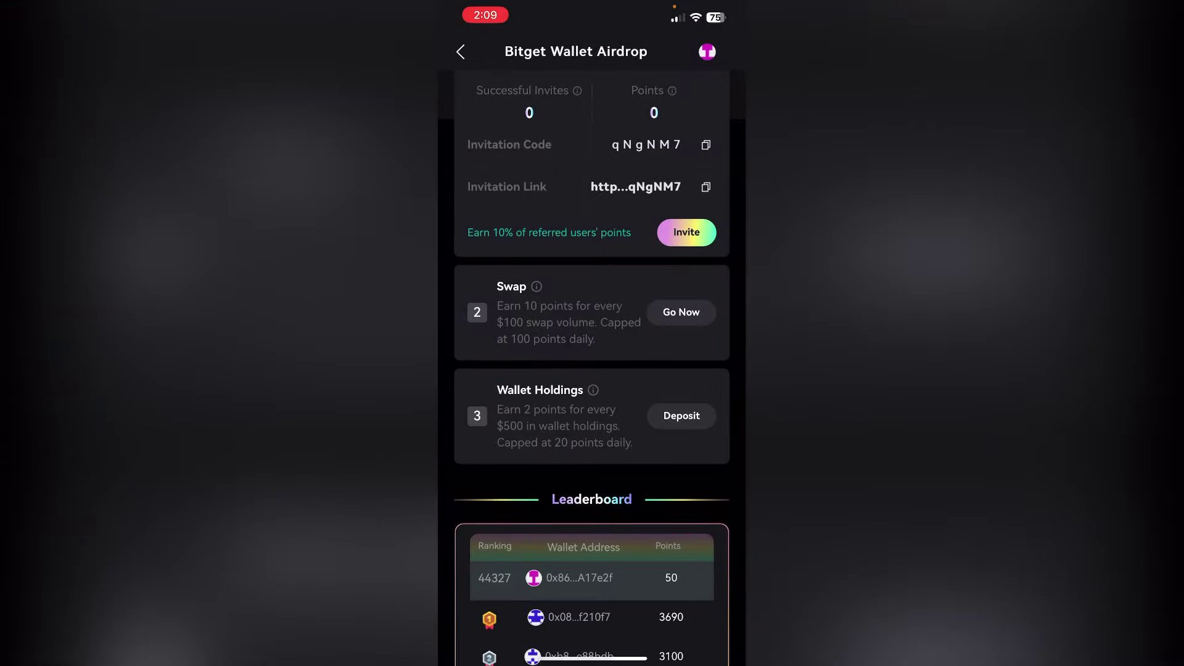
left_click(681, 312)
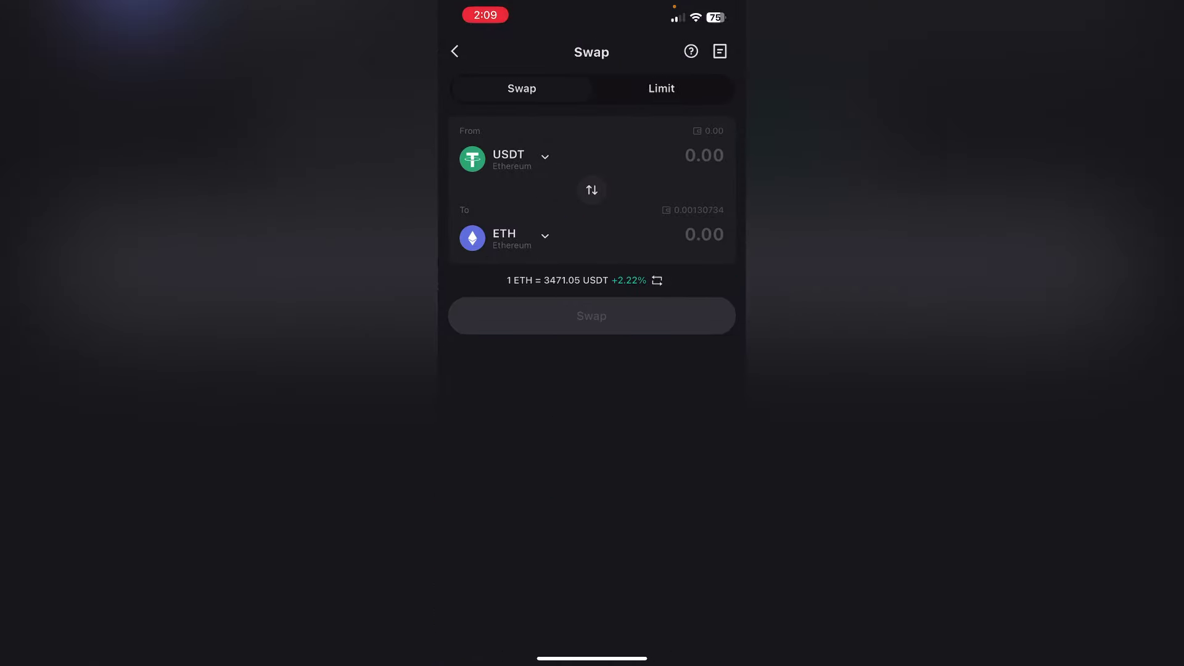
left_click(512, 159)
scroll(592, 123, "right", 3)
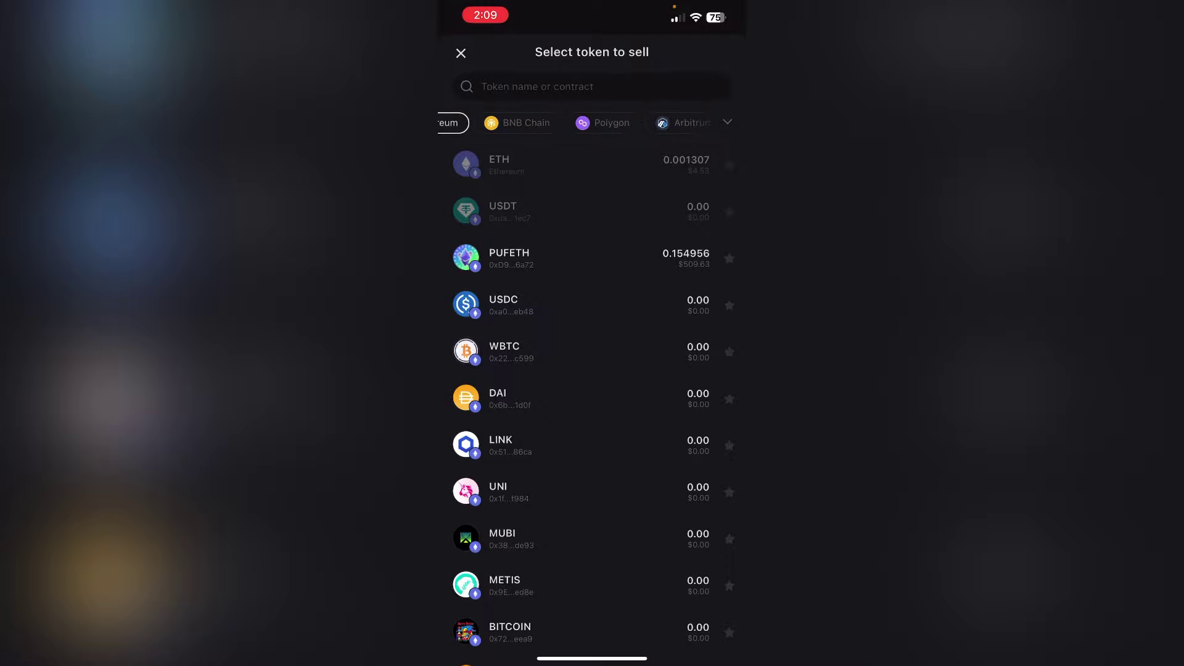
scroll(592, 123, "right", 4)
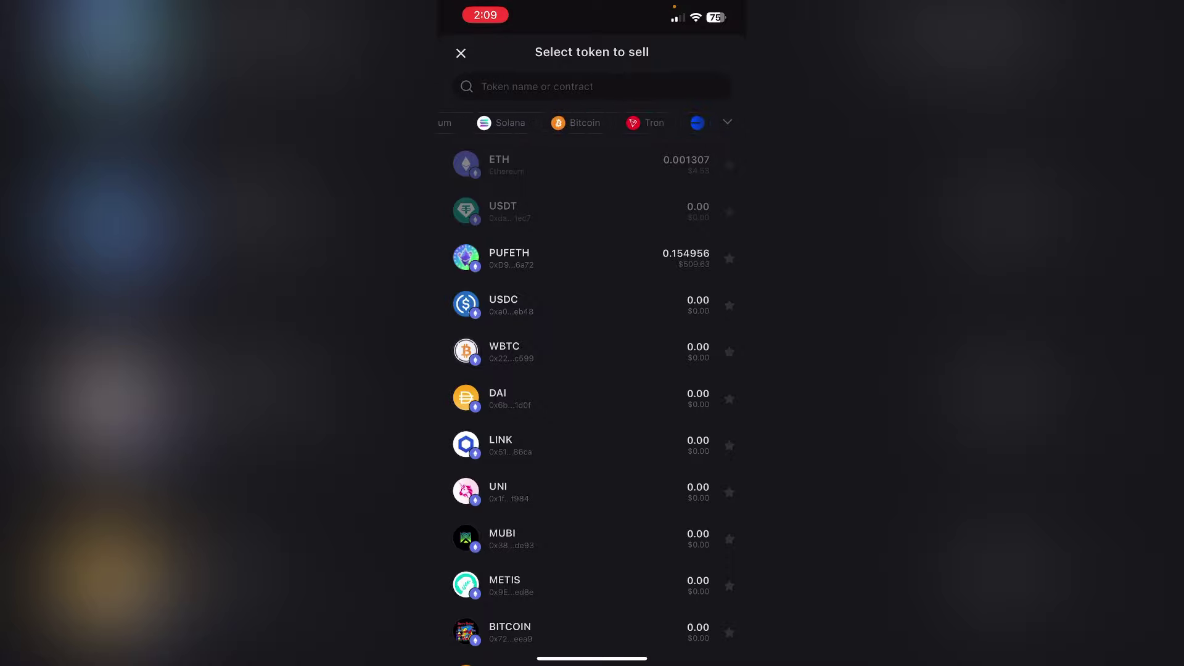
scroll(592, 123, "left", 5)
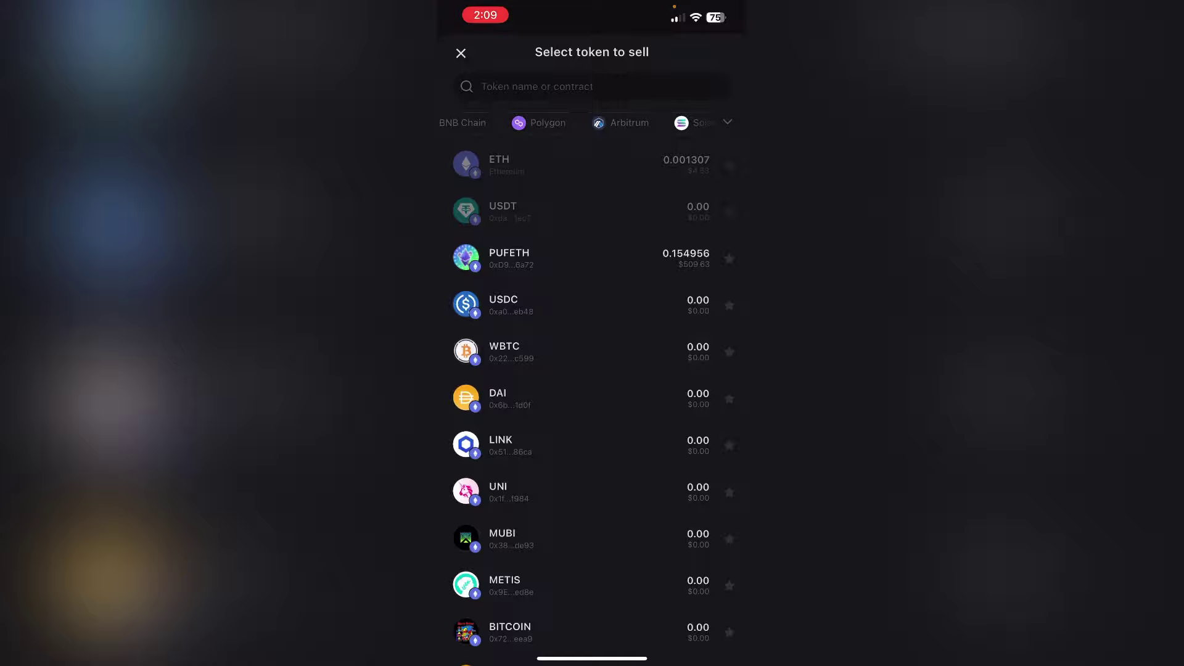
left_click(503, 210)
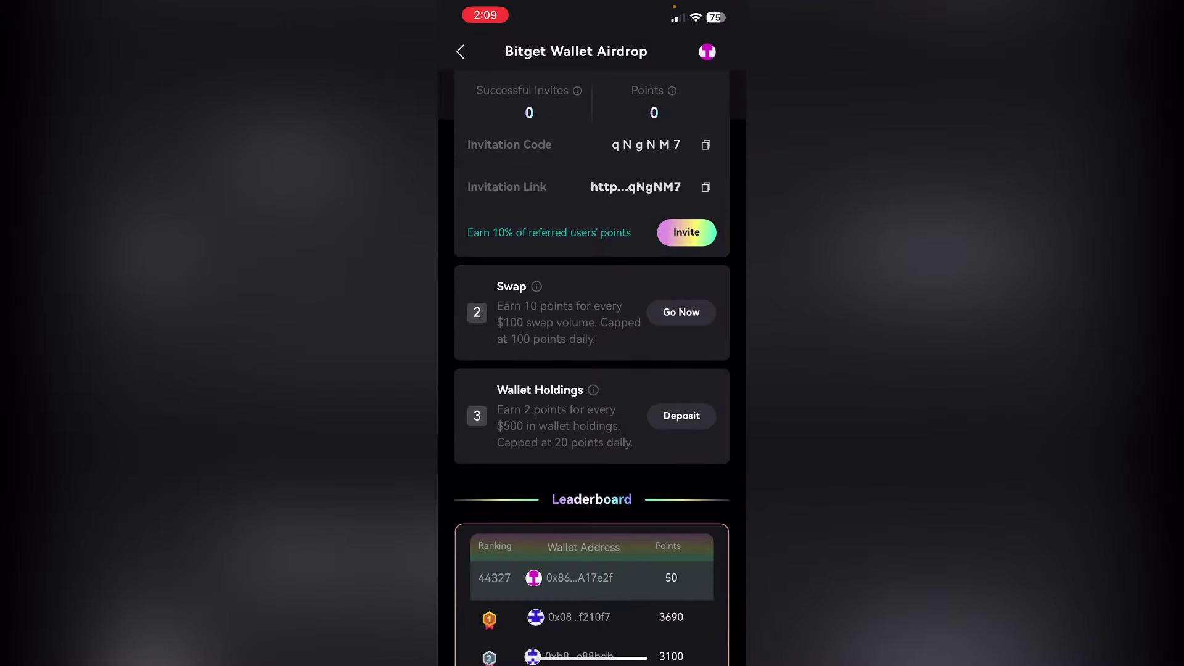
- Review the airdrop page's points balance and earning tasks again, and revisit the swap's choice of token to sell
scroll(592, 371, "down", 2)
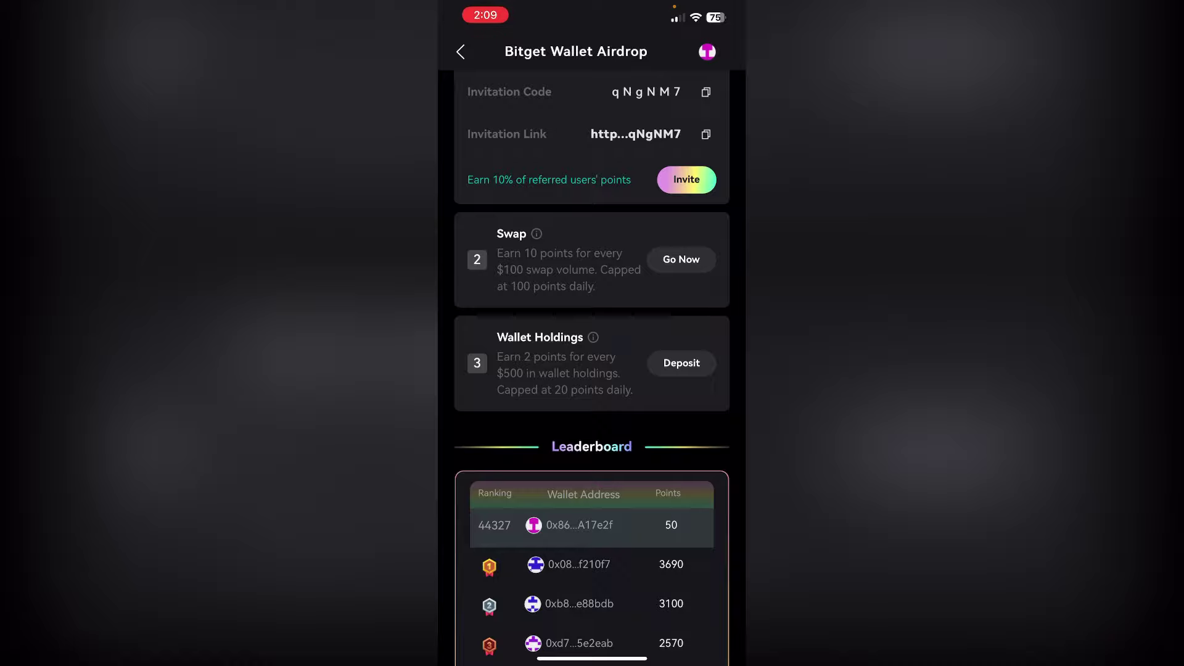
scroll(592, 370, "up", 1)
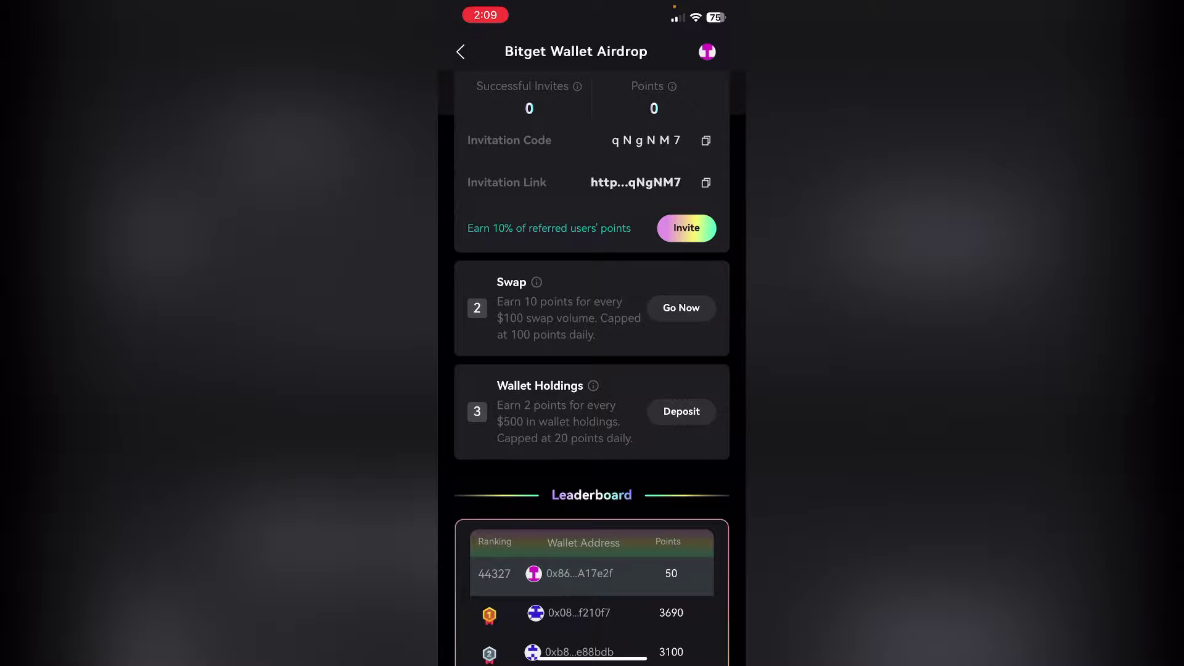
scroll(592, 370, "up", 10)
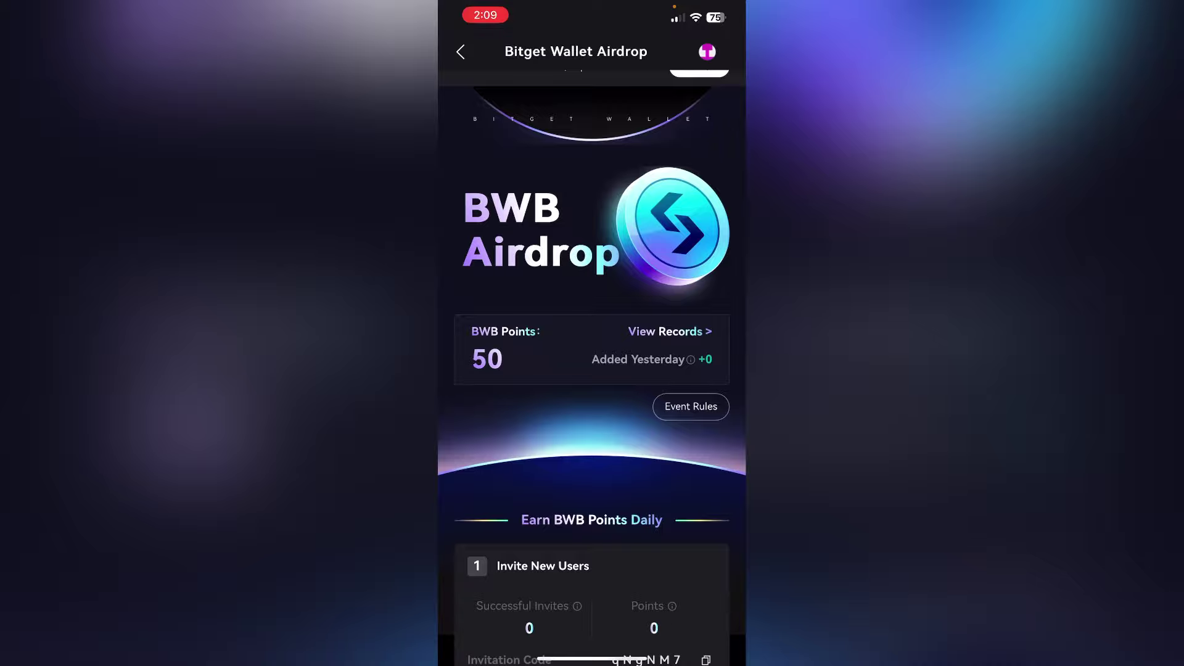
scroll(592, 370, "down", 5)
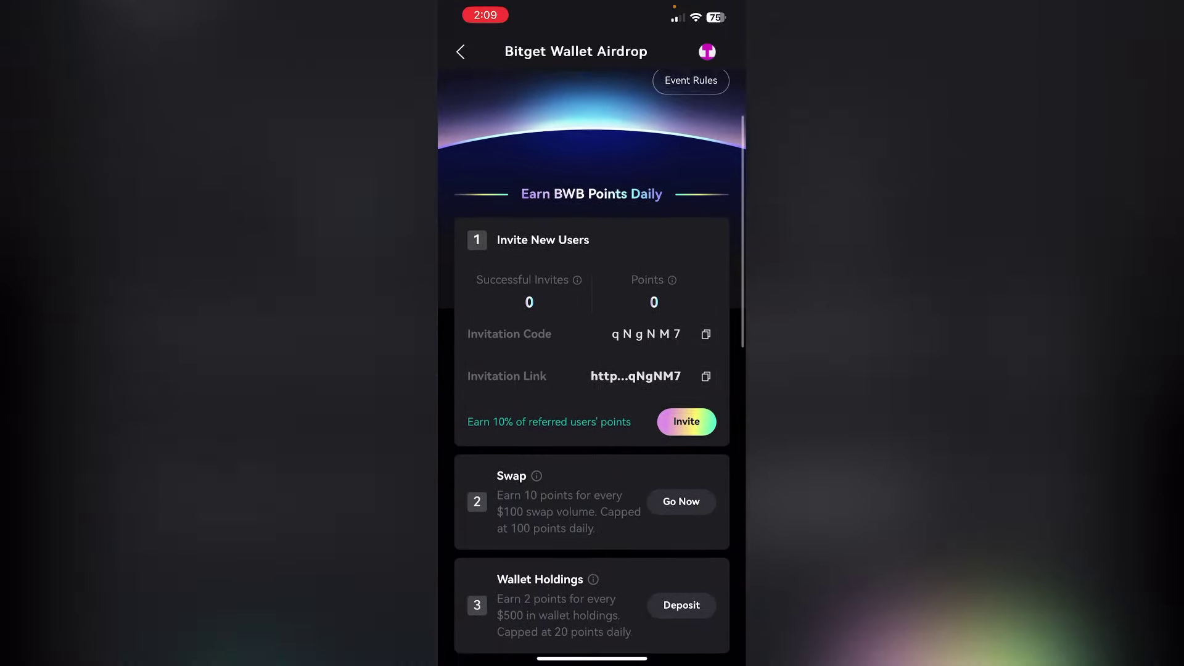
scroll(592, 370, "down", 2)
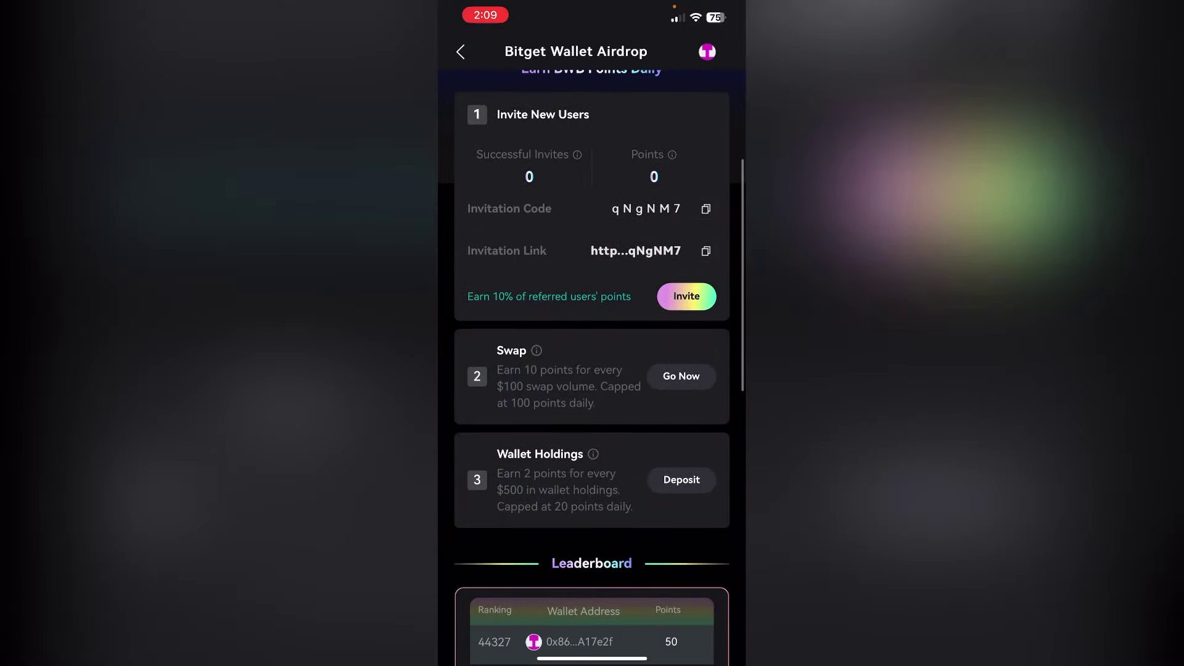
left_click(681, 376)
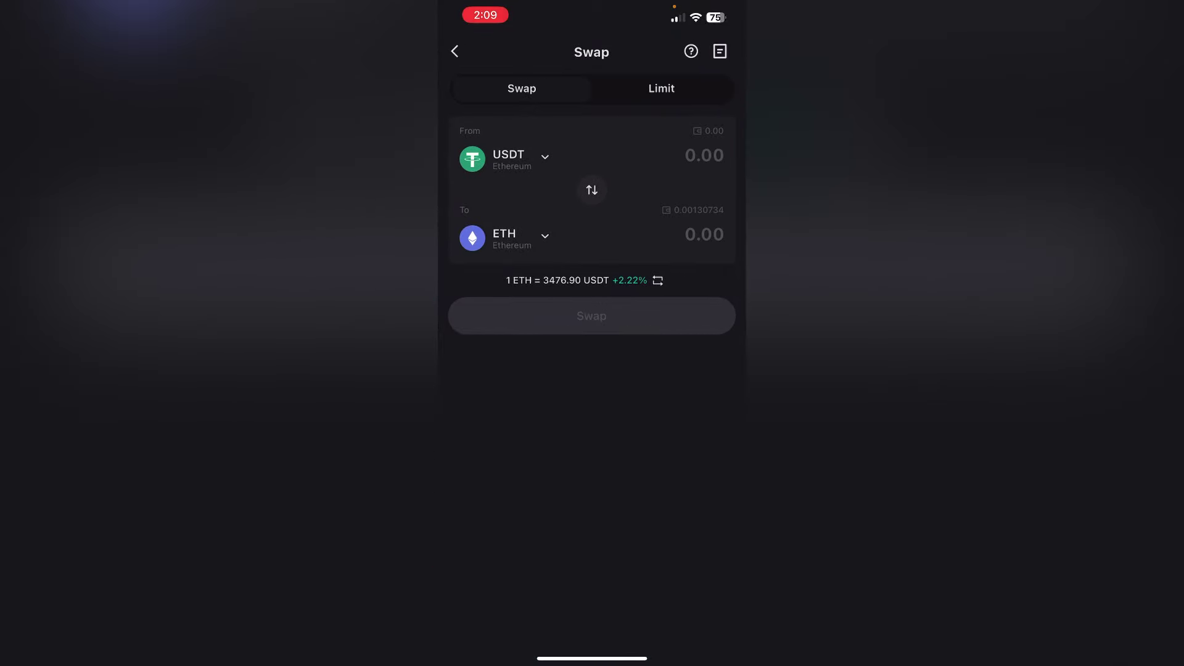
left_click(512, 159)
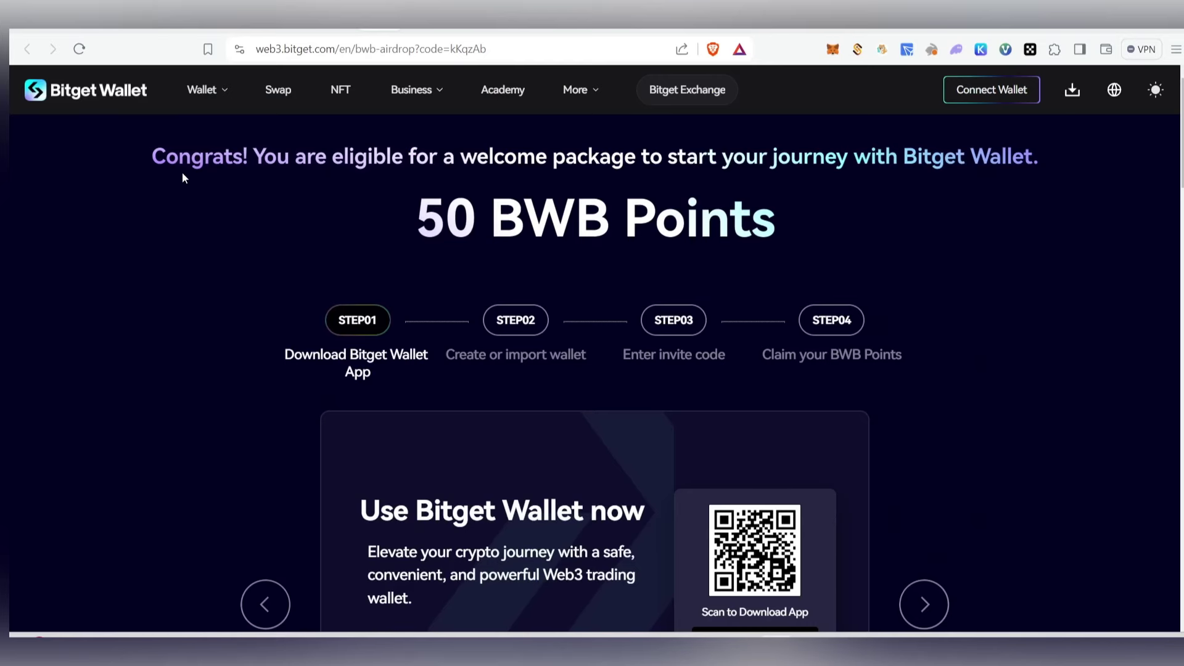
- Switch to the BWB airdrop web page, highlight the welcome package message and look over the campaign information below it
left_click_drag(148, 155, 810, 220)
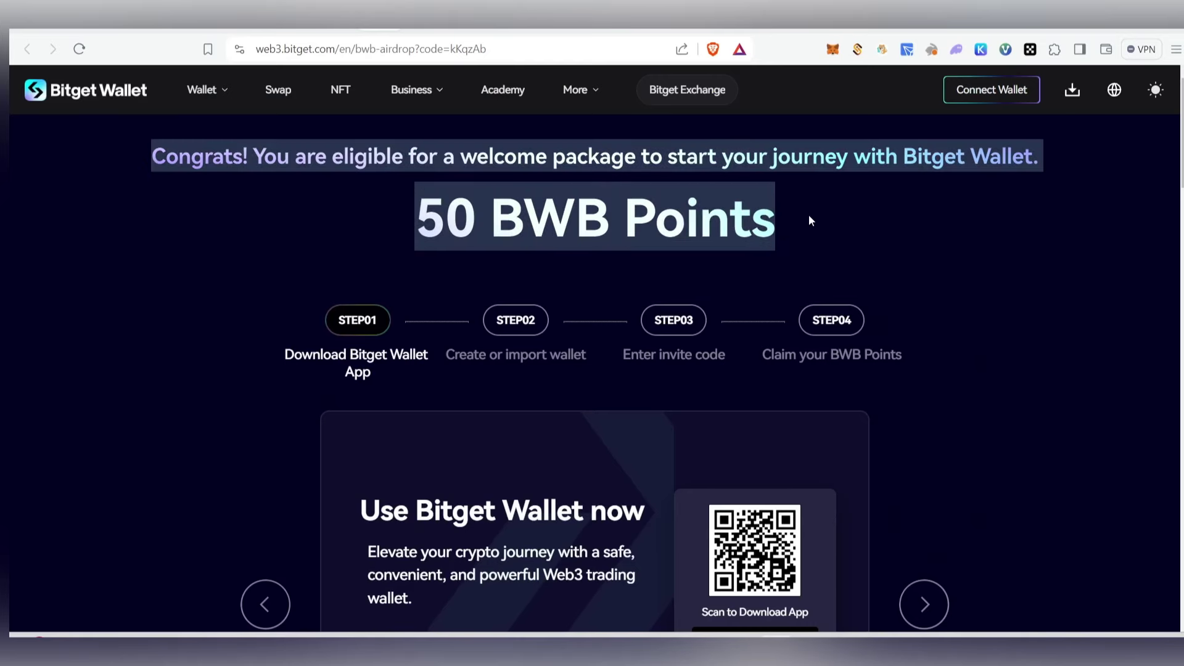
left_click(823, 196)
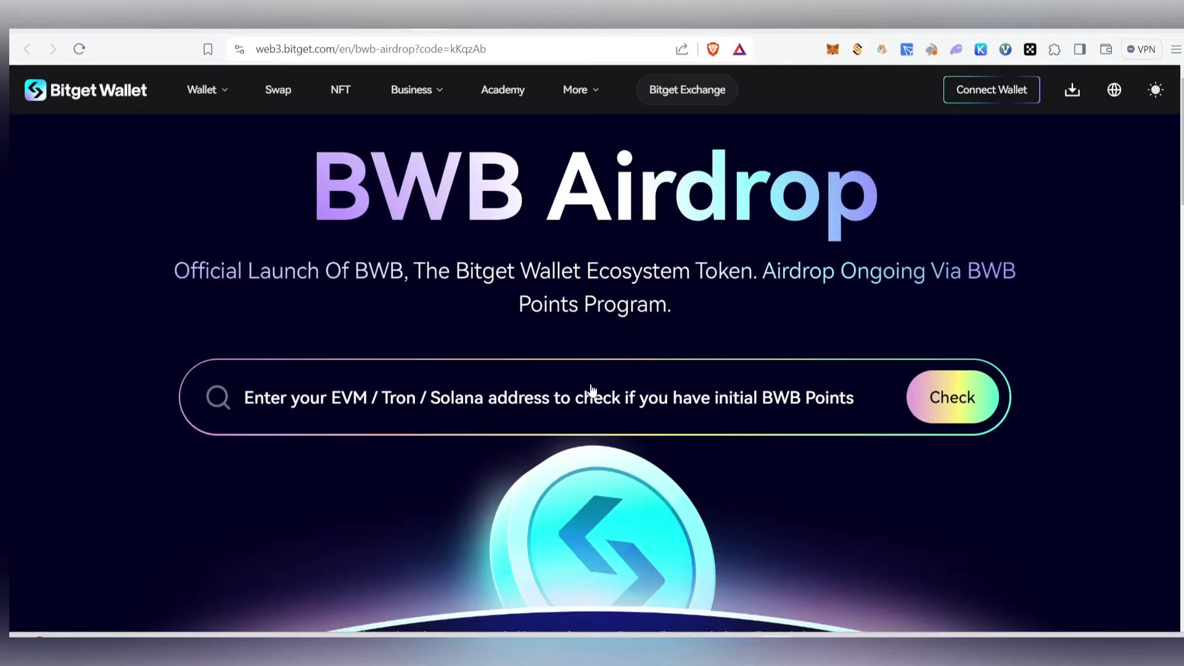
scroll(585, 430, "down", 10)
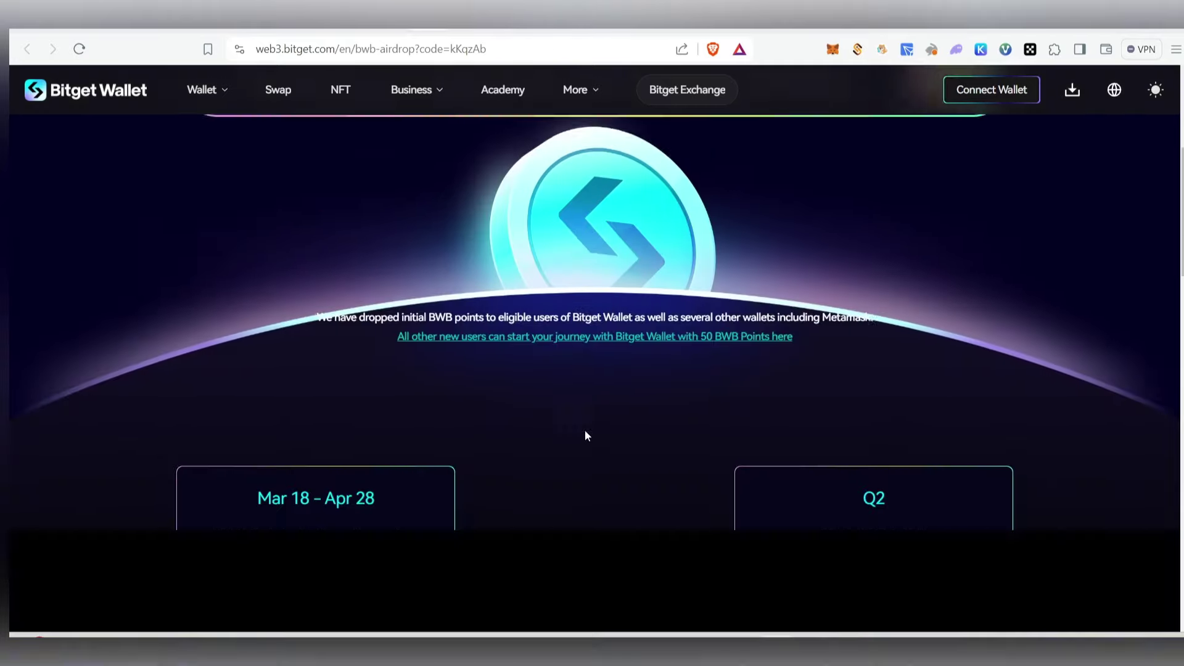